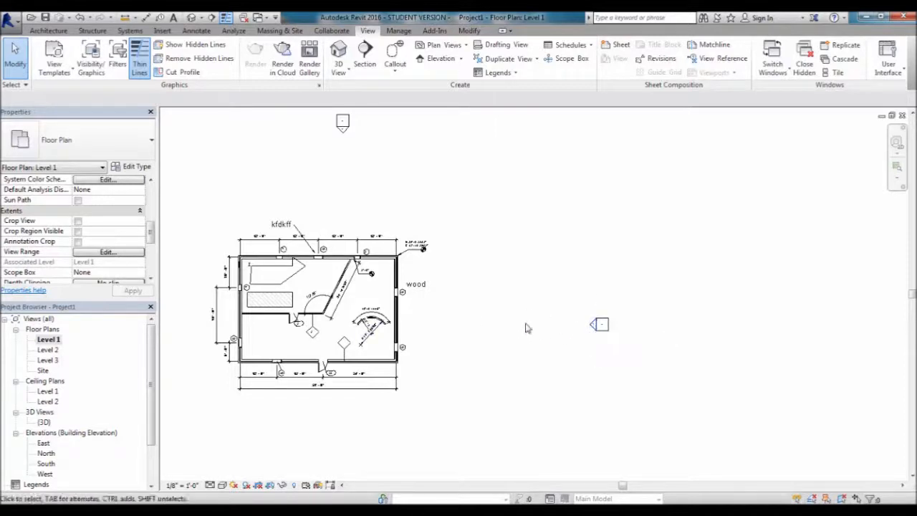
Open the East building elevation view.
left_click(43, 442)
double_click(54, 432)
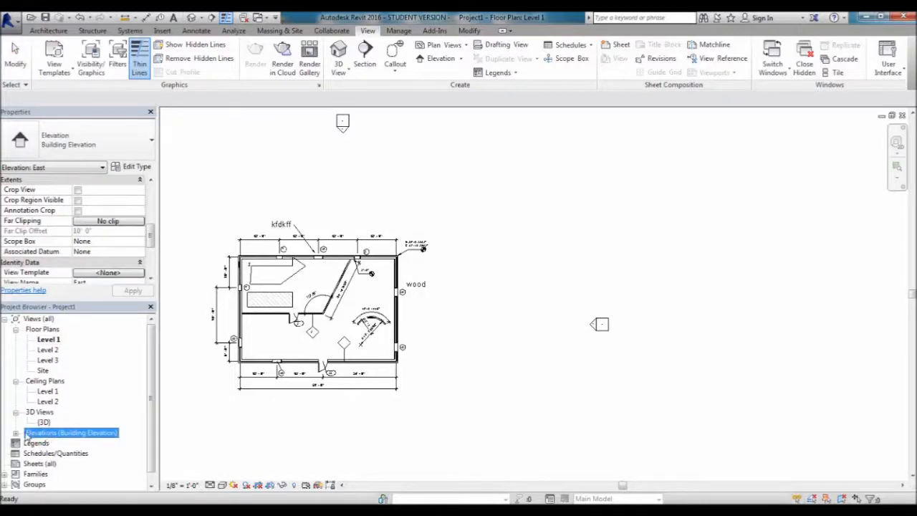
left_click(15, 432)
double_click(42, 443)
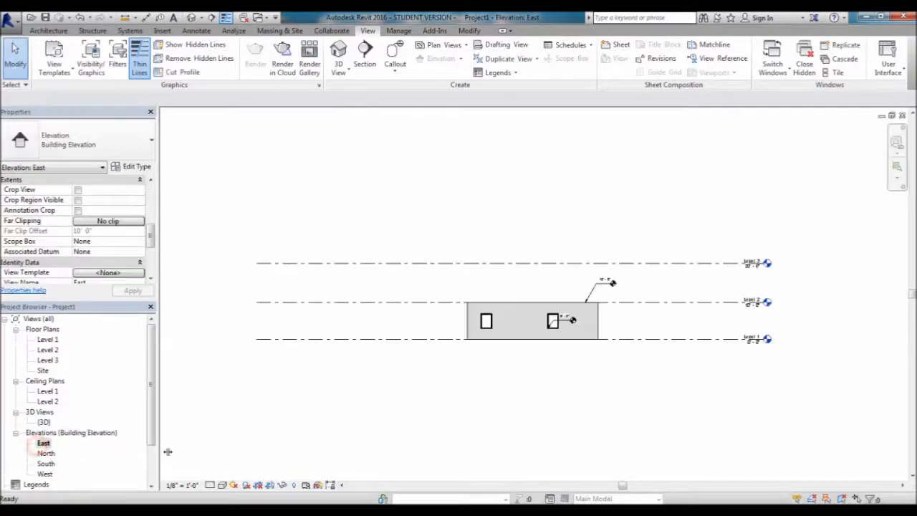
left_click(489, 378)
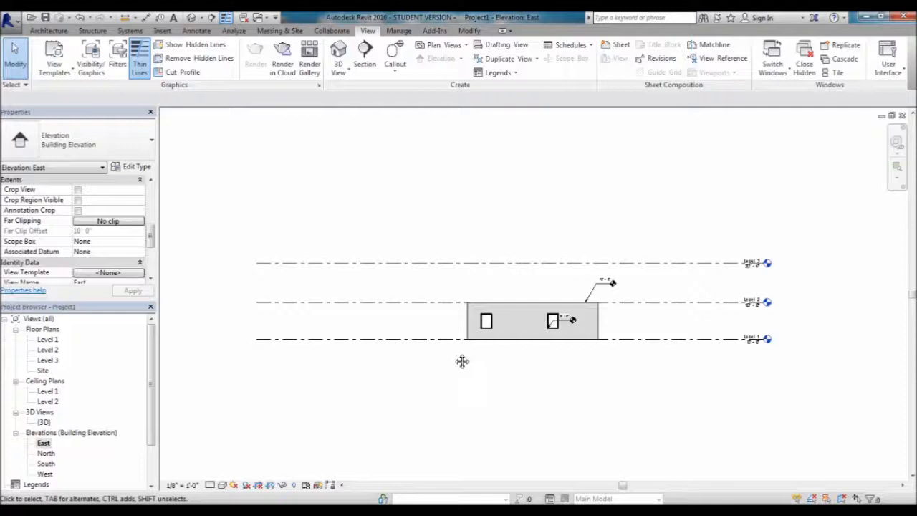
middle_click_drag(462, 361, 388, 339)
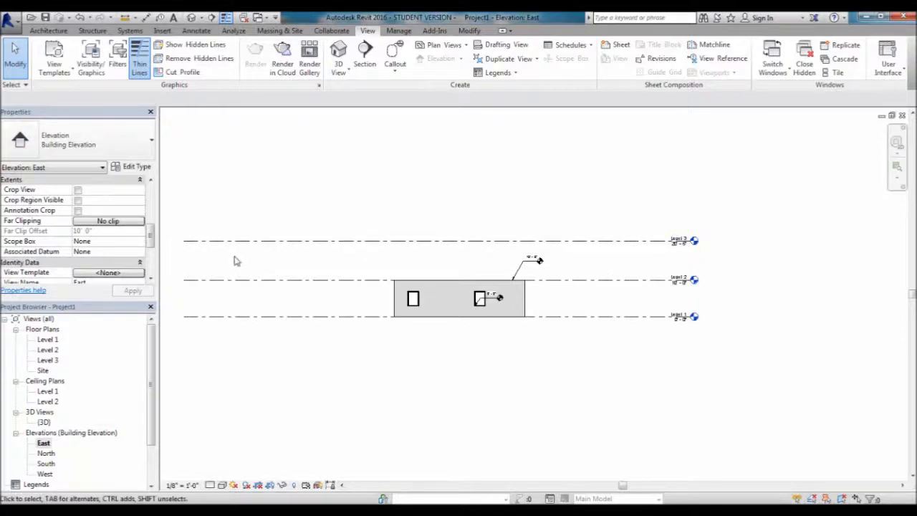
Look through the East elevation's extents and identity data properties and its level lines.
scroll(145, 237, "down", 1)
scroll(147, 235, "up", 3)
left_click_drag(163, 232, 162, 251)
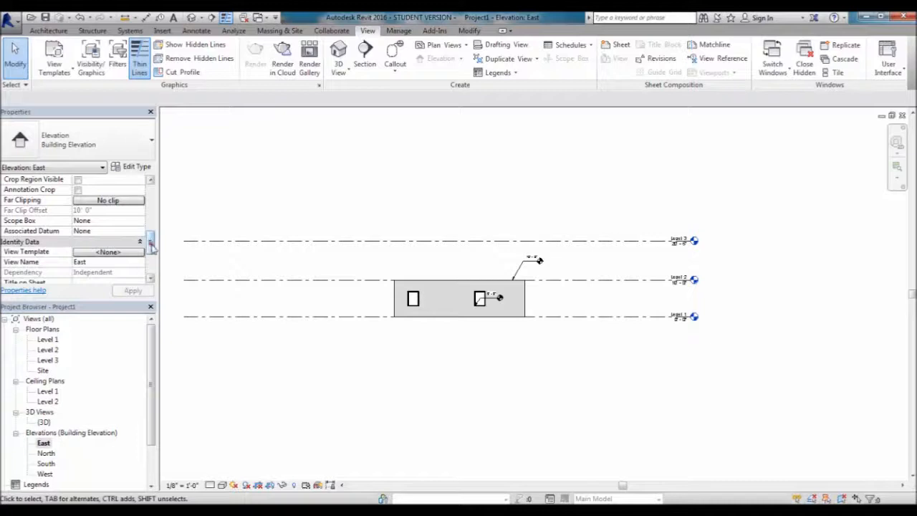
scroll(150, 247, "down", 1)
scroll(164, 248, "up", 2)
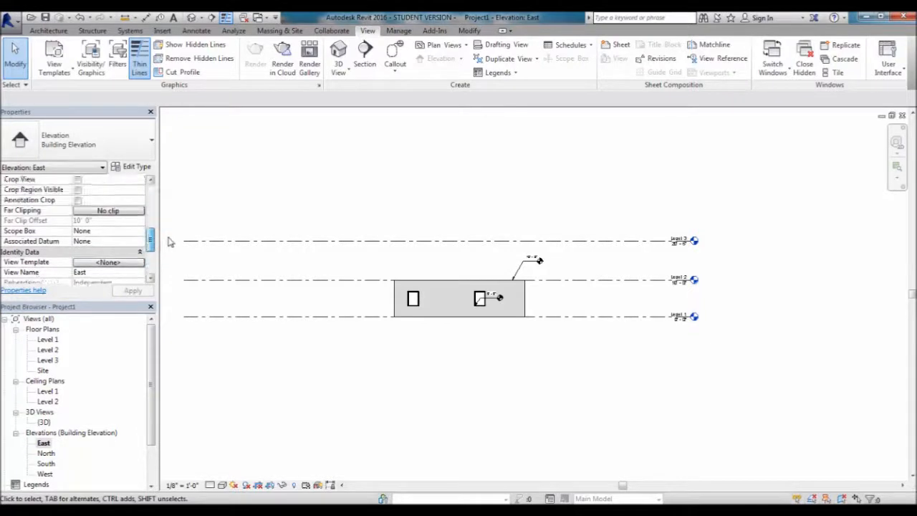
left_click(297, 267)
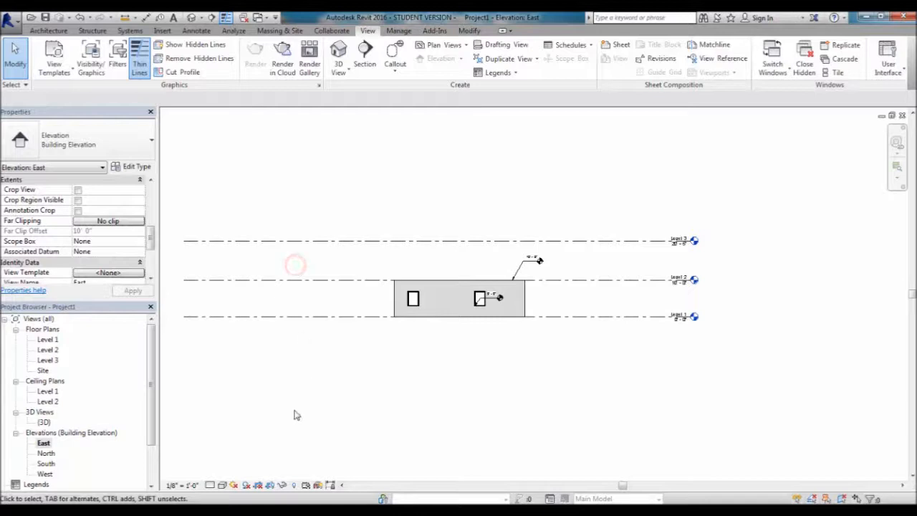
left_click(396, 383)
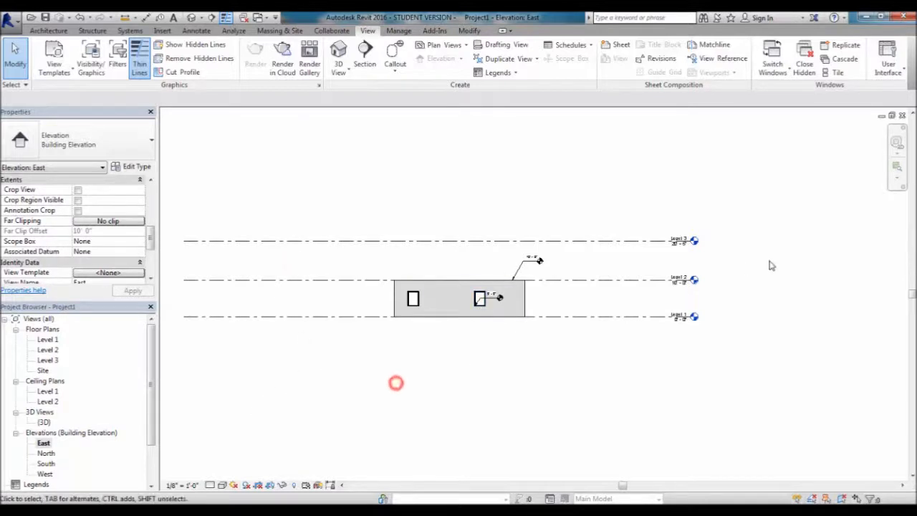
Return to the Level 1 floor plan and inspect the East elevation marker's view line and properties.
double_click(49, 340)
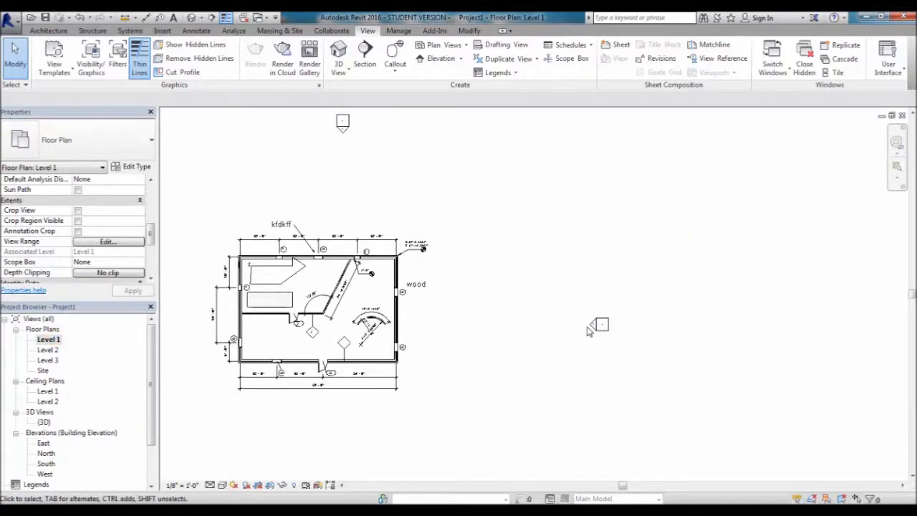
left_click(598, 327)
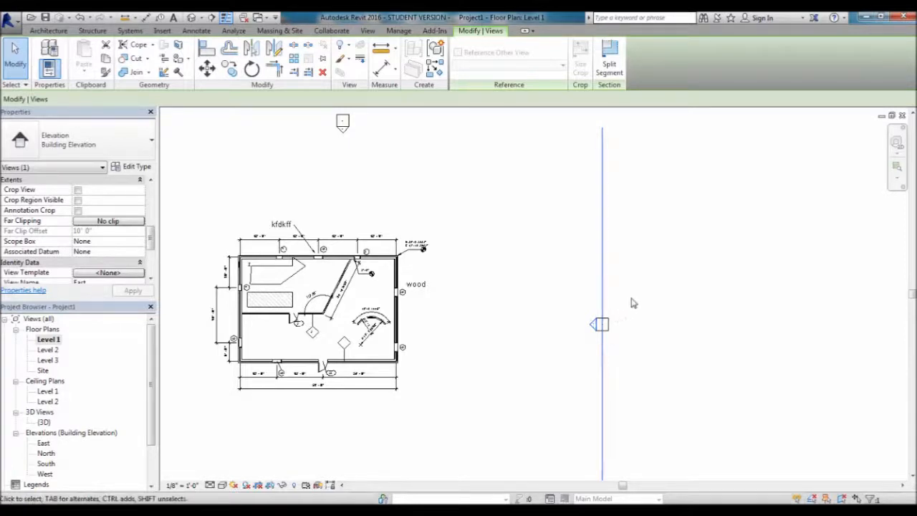
scroll(633, 303, "down", 1)
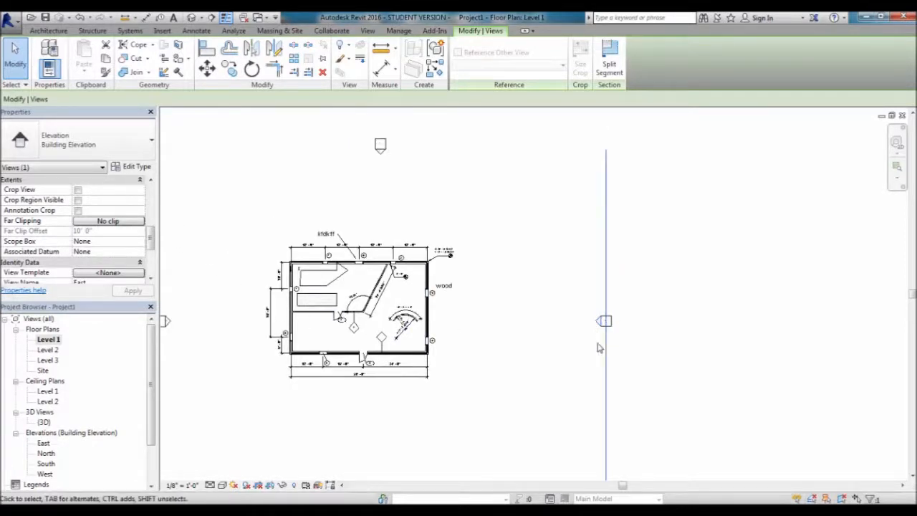
left_click_drag(150, 239, 162, 256)
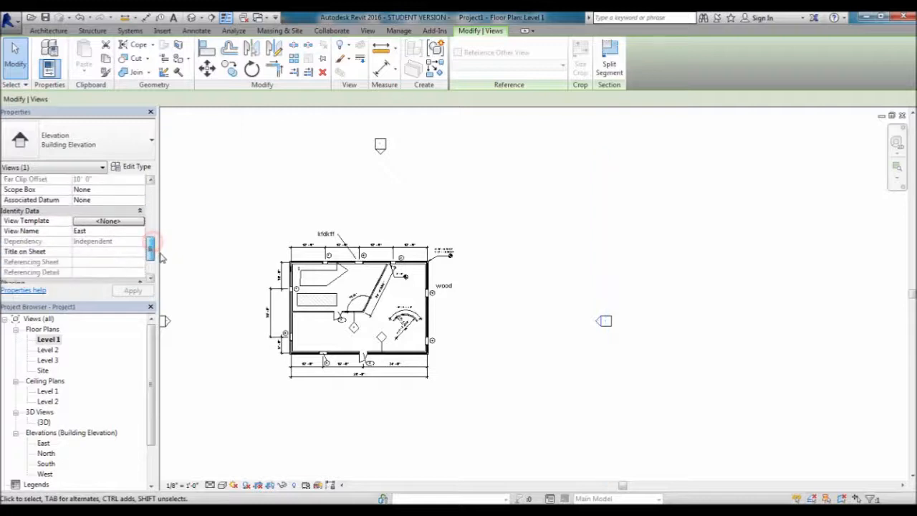
scroll(147, 247, "up", 2)
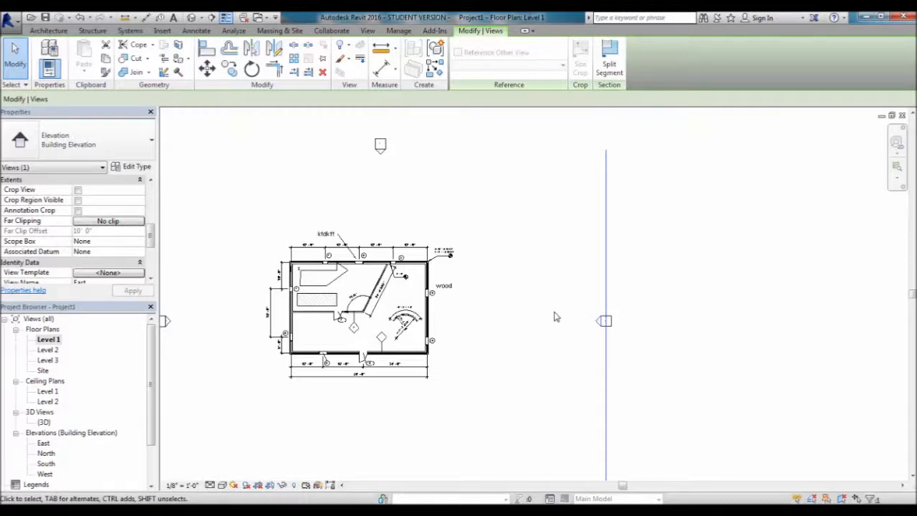
scroll(557, 316, "down", 1)
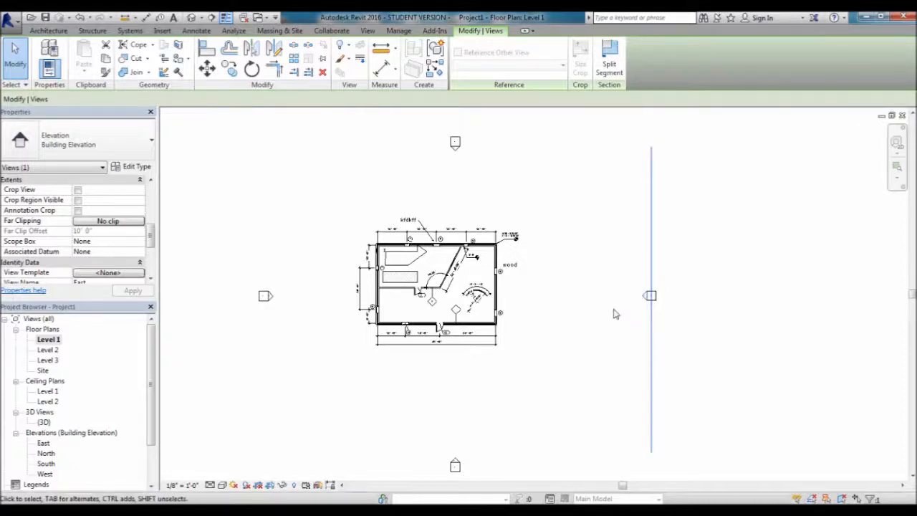
scroll(642, 304, "up", 3)
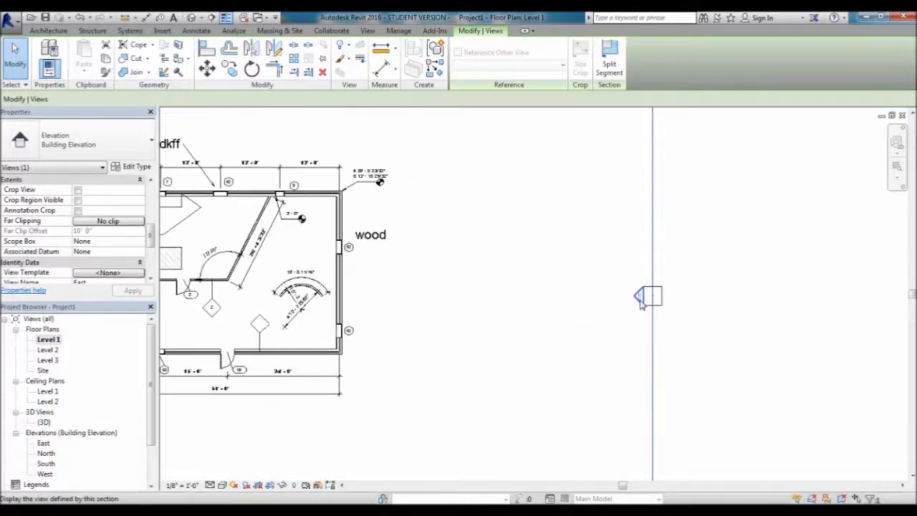
scroll(608, 325, "down", 3)
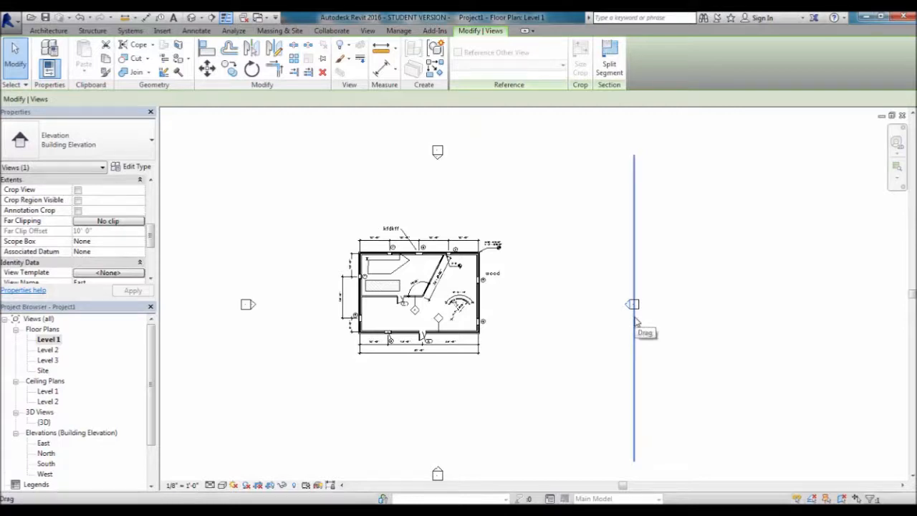
left_click(565, 341)
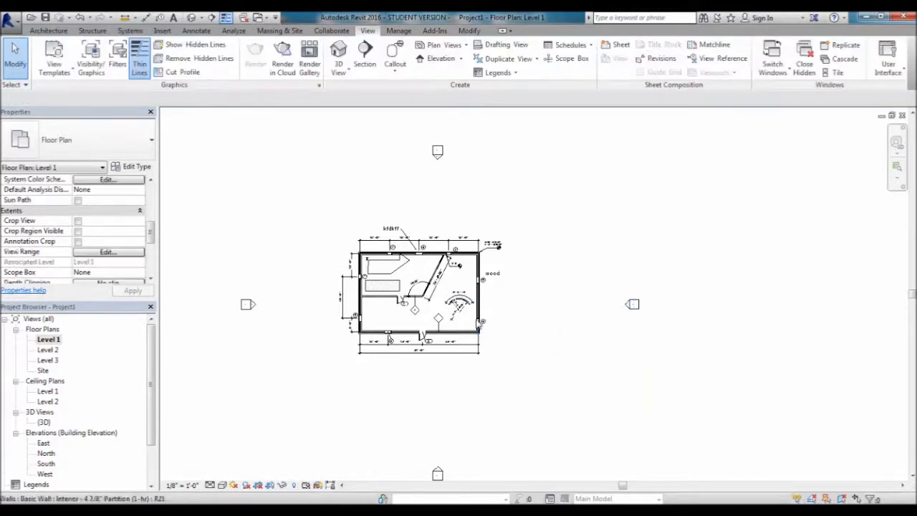
Move the building's east exterior wall outward past the East elevation marker, leaving the marker inside the building.
scroll(627, 309, "down", 2)
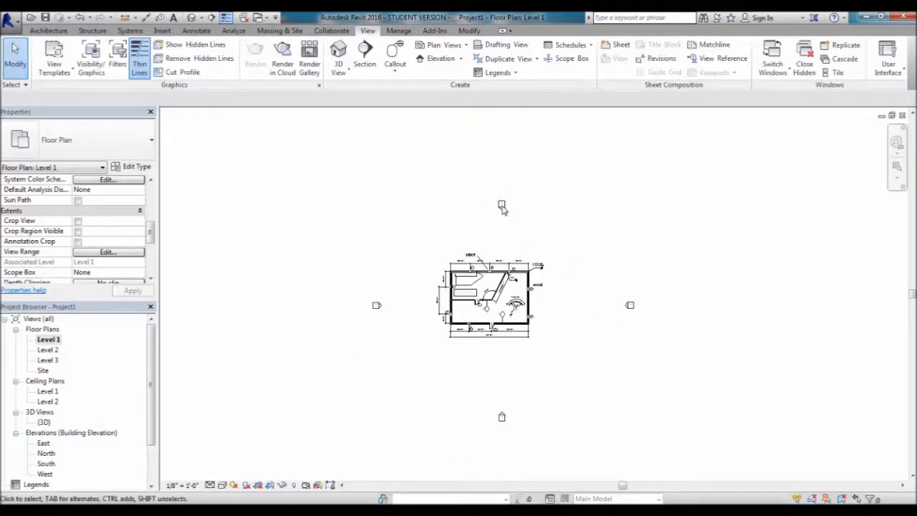
scroll(588, 329, "up", 3)
scroll(478, 315, "down", 3)
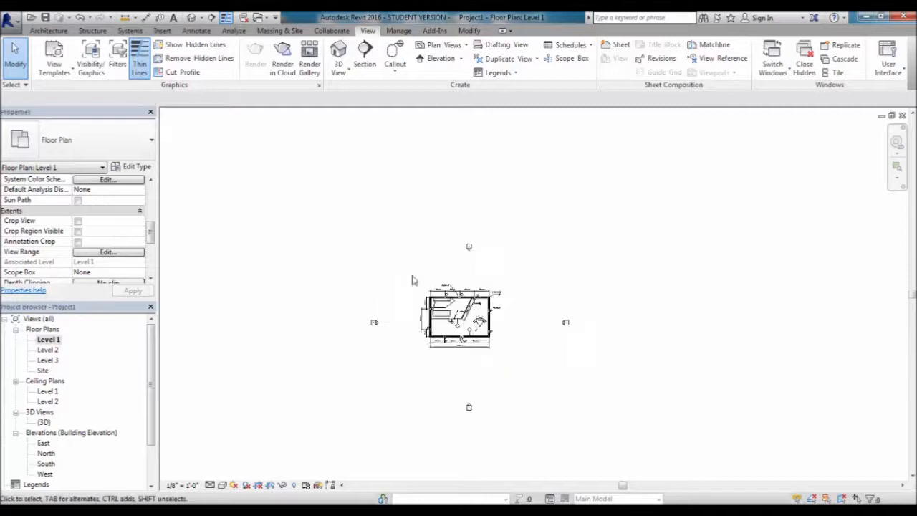
scroll(494, 322, "up", 3)
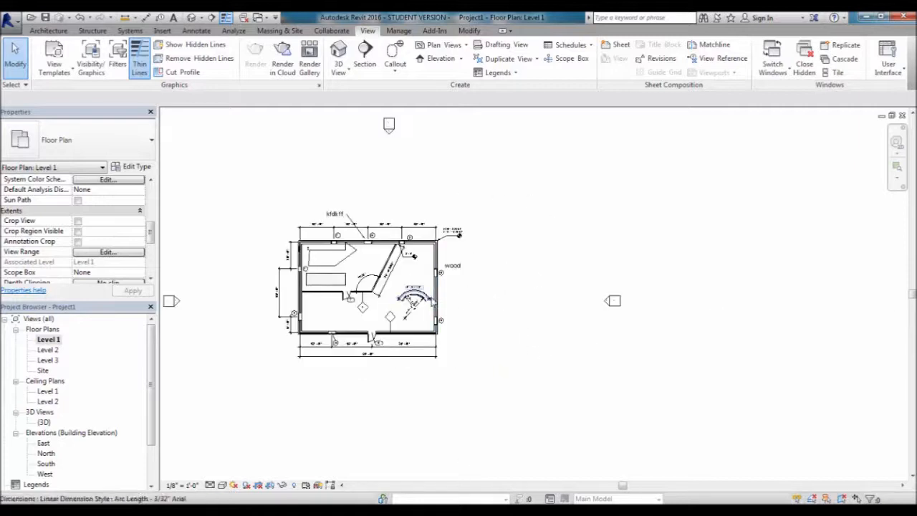
left_click_drag(436, 306, 681, 396)
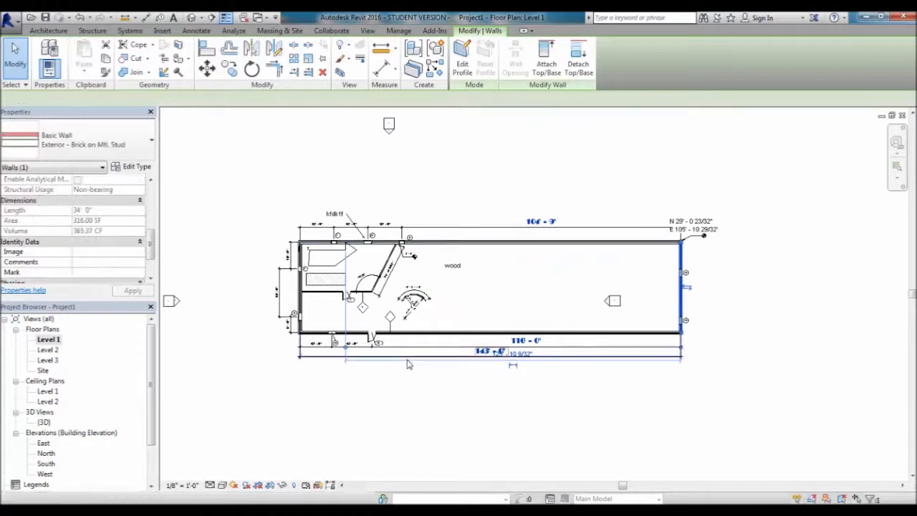
Open the East elevation from its marker, examine how the building is shown from inside, and close the view.
left_click(606, 302)
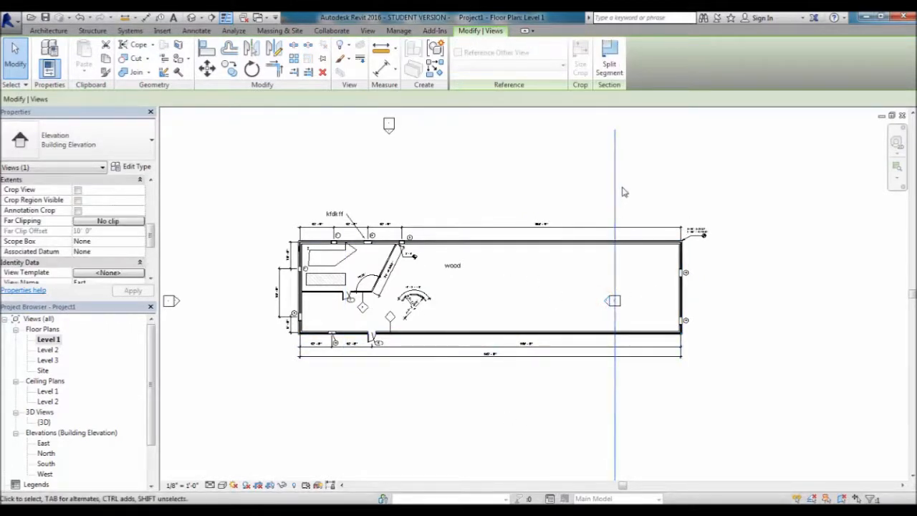
double_click(608, 303)
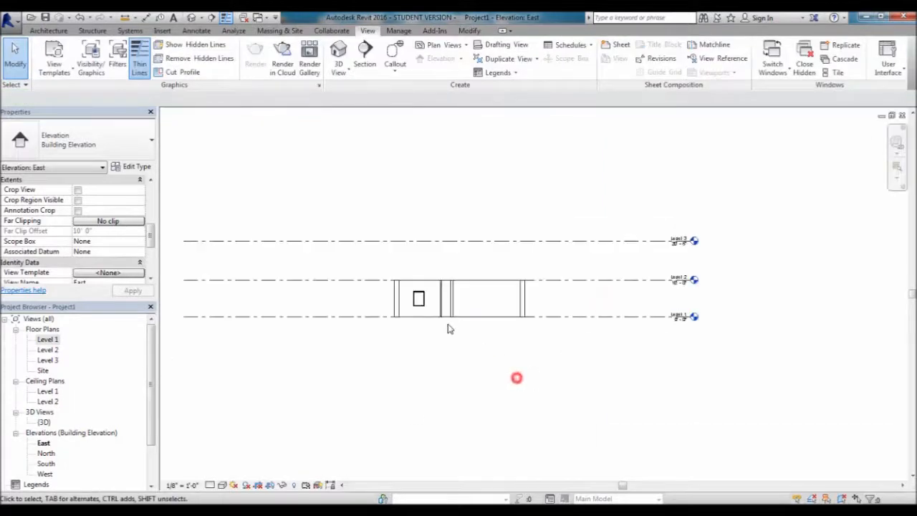
scroll(454, 289, "up", 5)
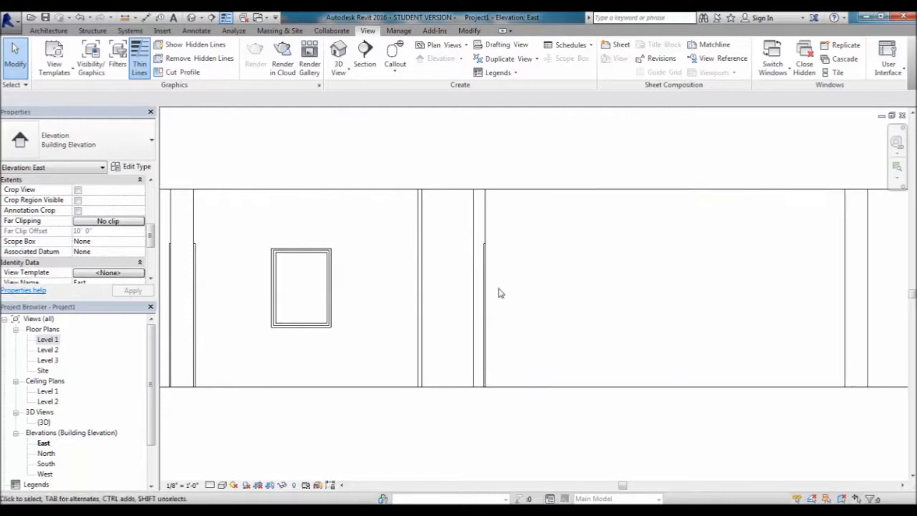
scroll(503, 289, "down", 1)
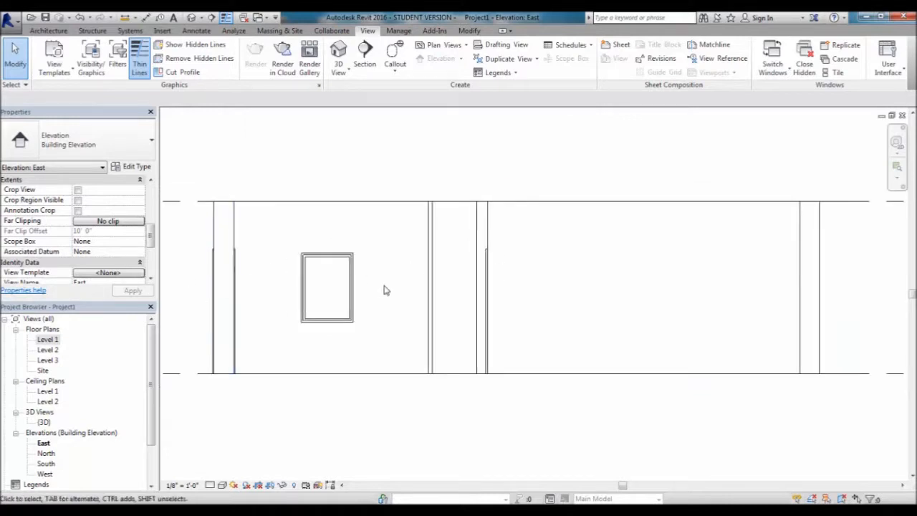
scroll(388, 288, "down", 1)
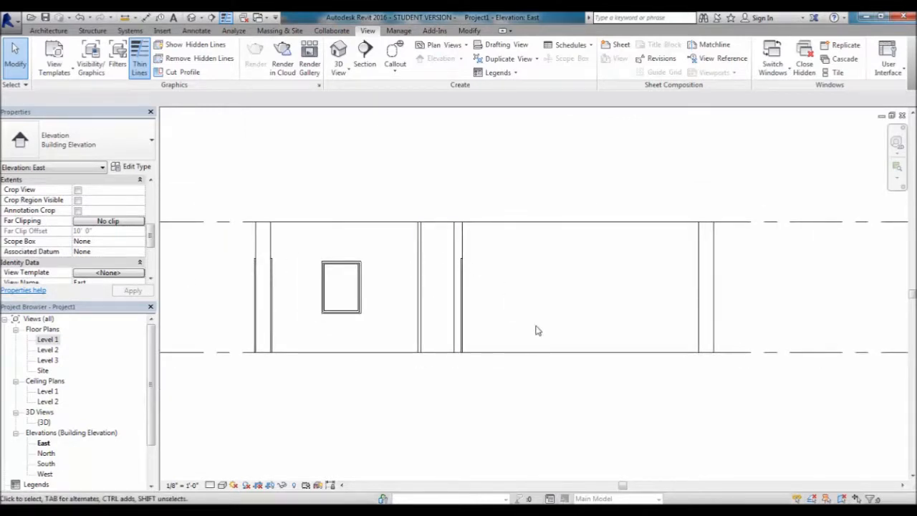
scroll(570, 354, "down", 4)
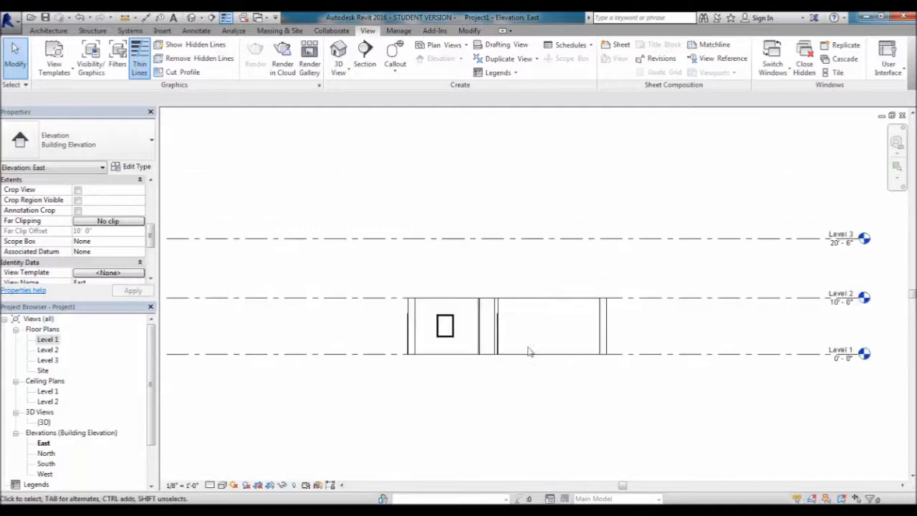
left_click(904, 116)
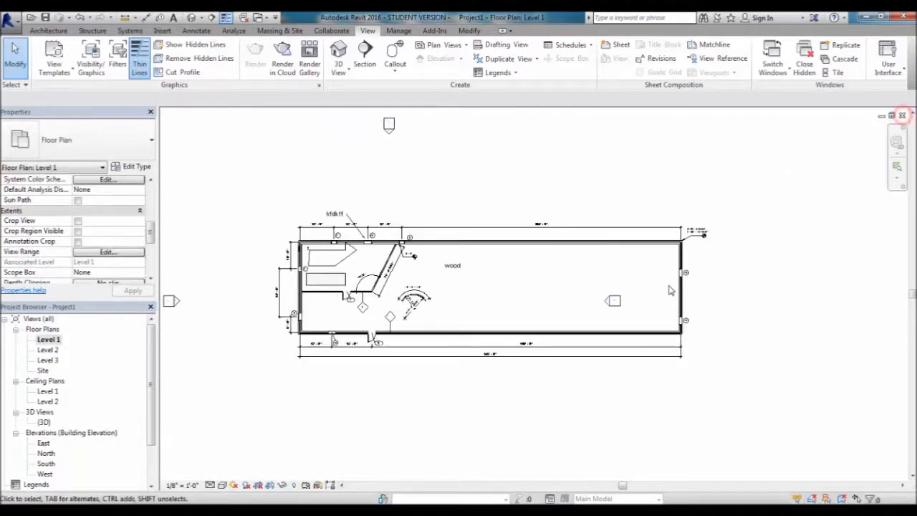
Move the whole East elevation marker to just outside the extended east wall.
left_click(610, 301)
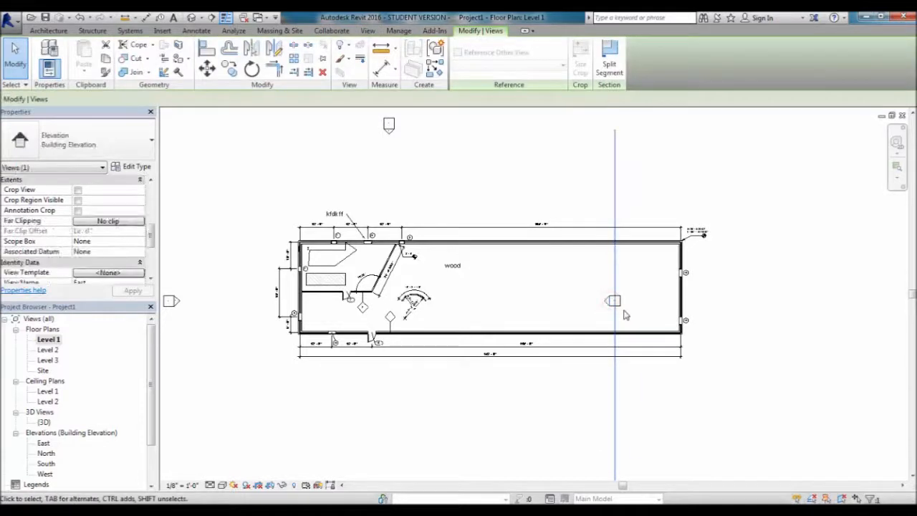
left_click(583, 280)
mouse_move(599, 266)
left_mouse_down()
mouse_move(658, 320)
mouse_move(652, 325)
left_mouse_up()
left_click_drag(613, 300, 733, 296)
left_click(734, 337)
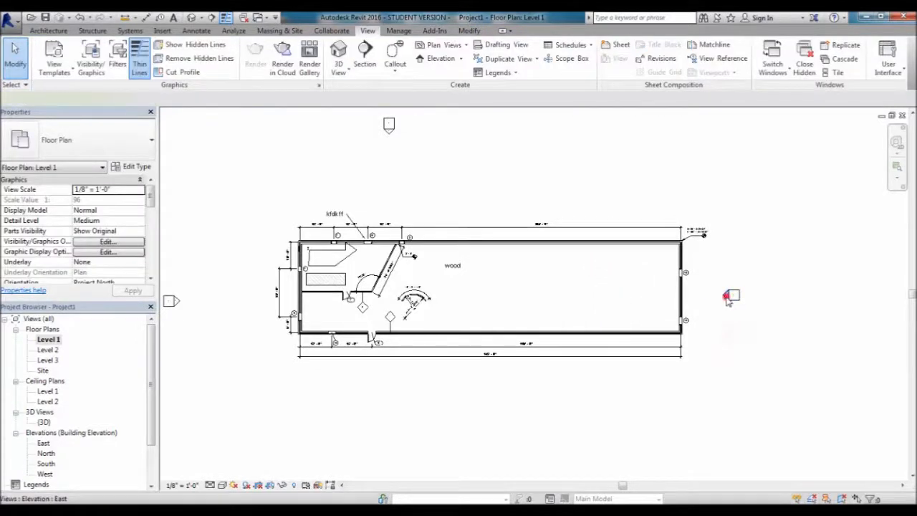
Move the east exterior wall back inward and reposition the whole East elevation marker a short distance outside it.
left_click(728, 298)
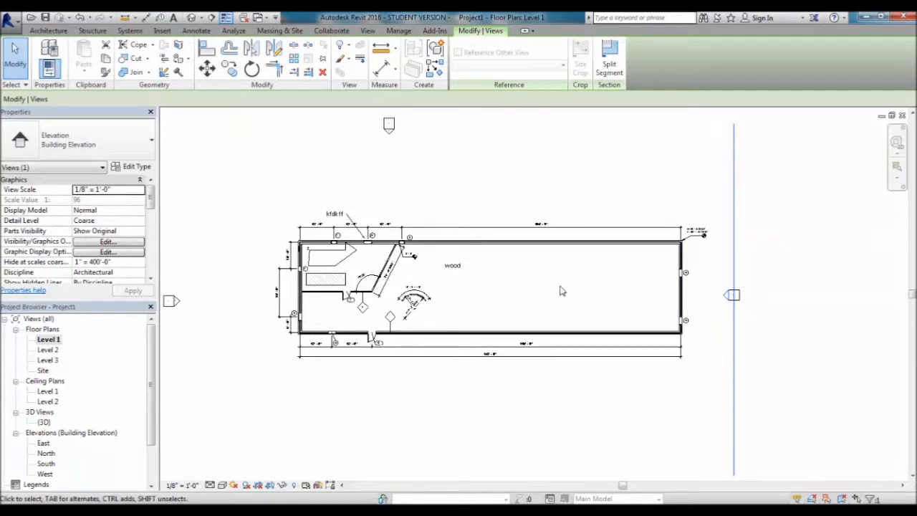
left_click_drag(684, 306, 491, 289)
left_click_drag(697, 252, 764, 322)
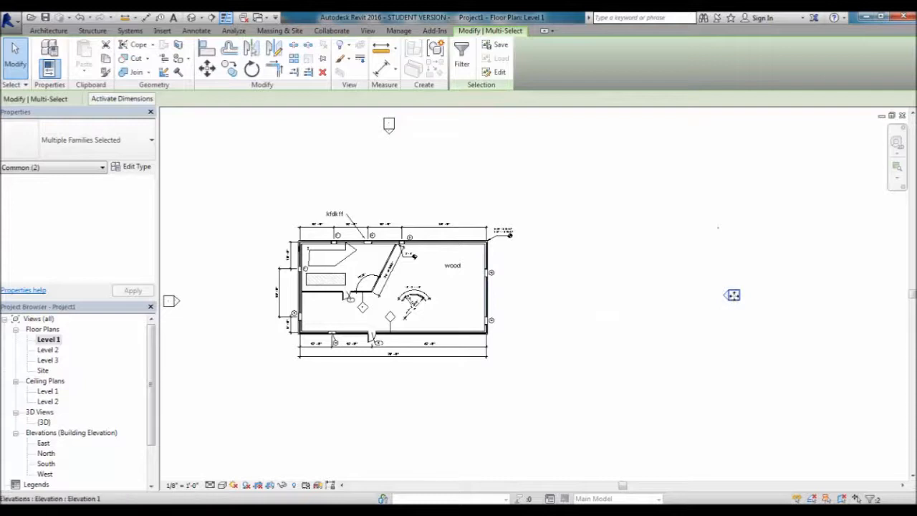
mouse_move(732, 295)
left_mouse_down()
mouse_move(618, 282)
mouse_move(546, 290)
left_mouse_up()
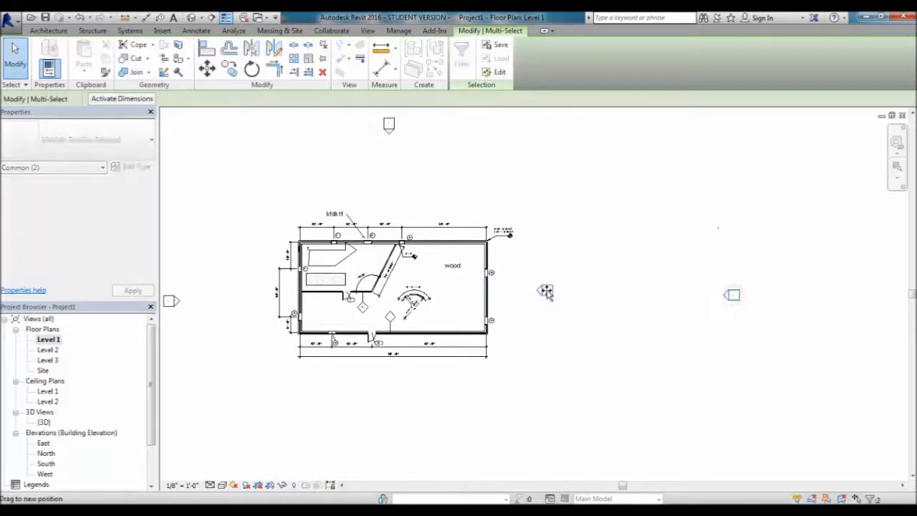
left_click(626, 288)
Move the whole East elevation marker farther outward from the building's east wall.
scroll(677, 247, "down", 2)
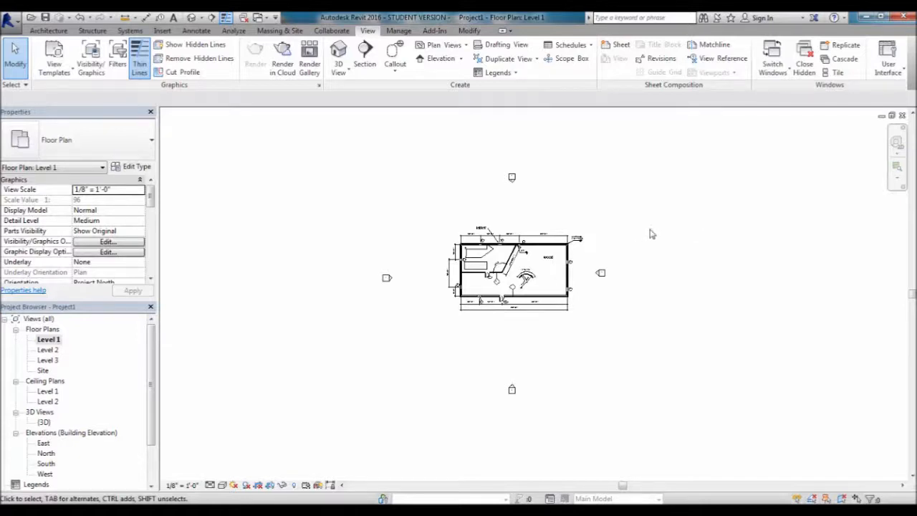
middle_click_drag(595, 275, 581, 293)
scroll(612, 274, "up", 3)
left_click_drag(544, 283, 596, 328)
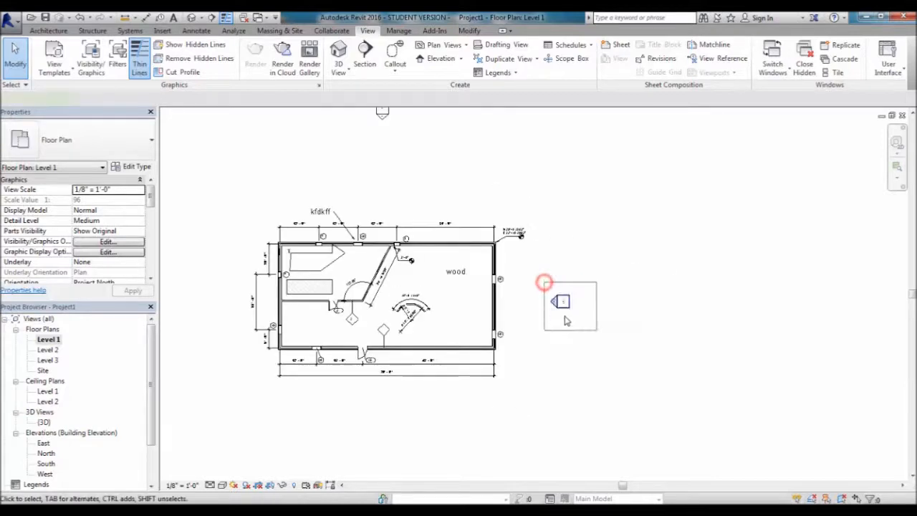
mouse_move(559, 303)
left_mouse_down()
mouse_move(618, 315)
mouse_move(624, 307)
left_mouse_up()
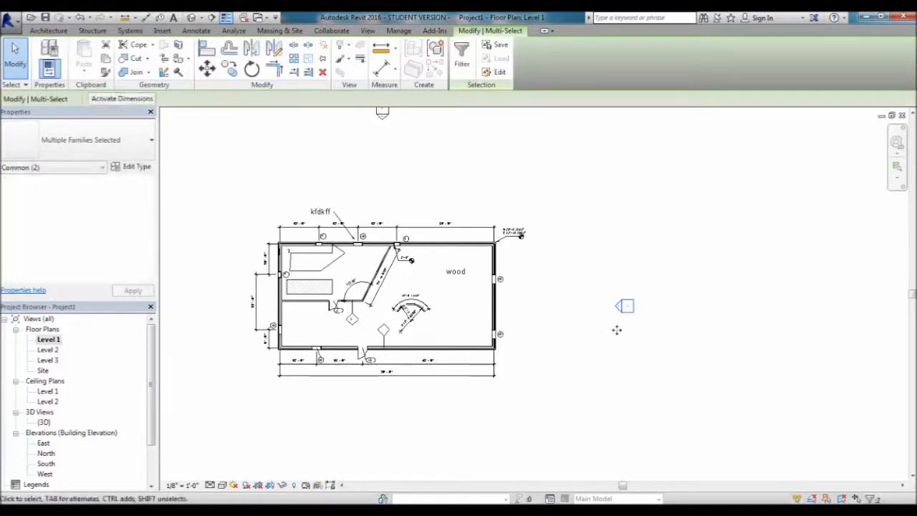
left_click(659, 353)
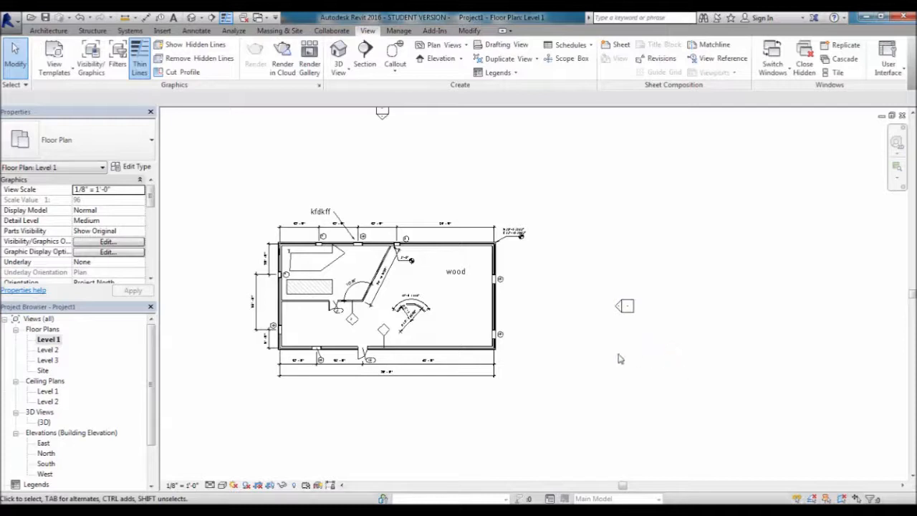
Select the East elevation marker's arrow and examine its view line relative to the building in plan.
left_click(621, 310)
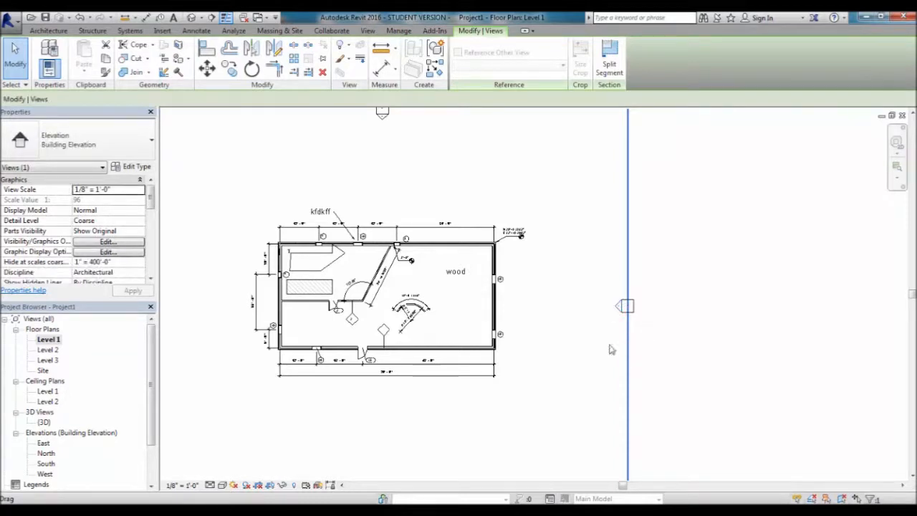
left_click(589, 380)
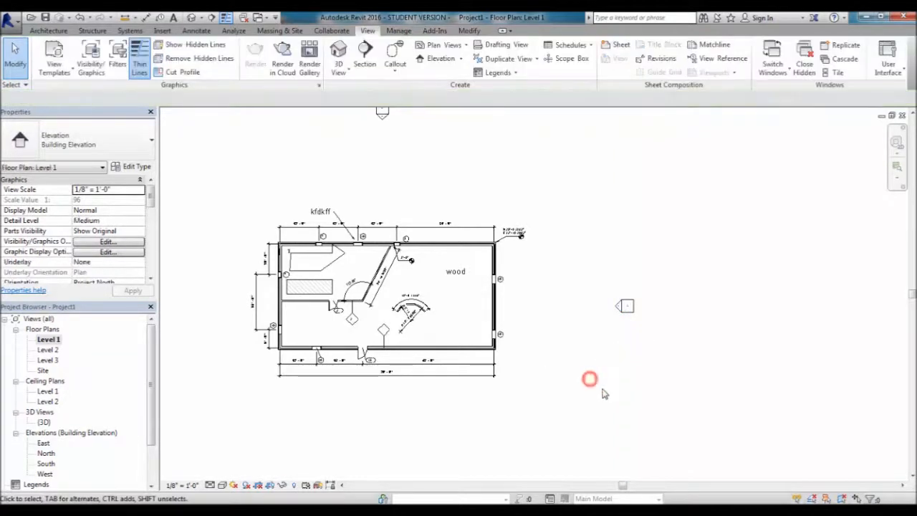
left_click(588, 368)
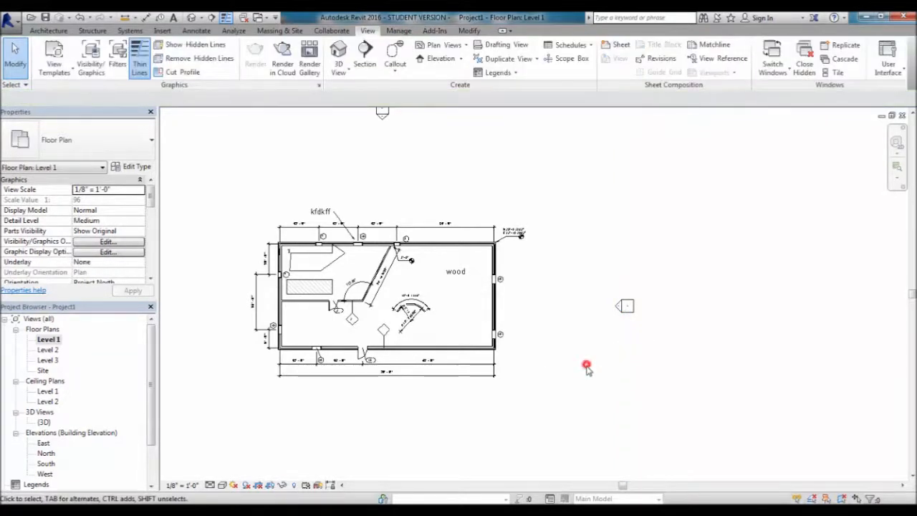
left_click(619, 309)
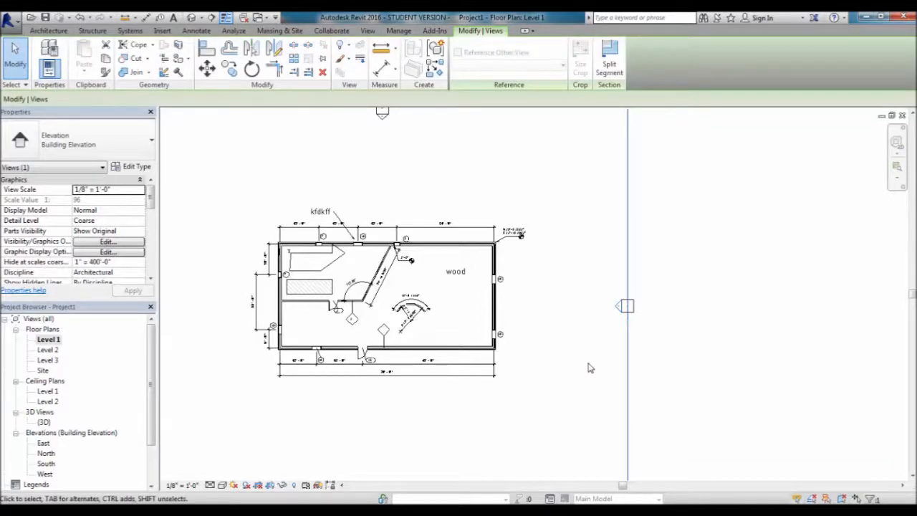
scroll(590, 345, "down", 1)
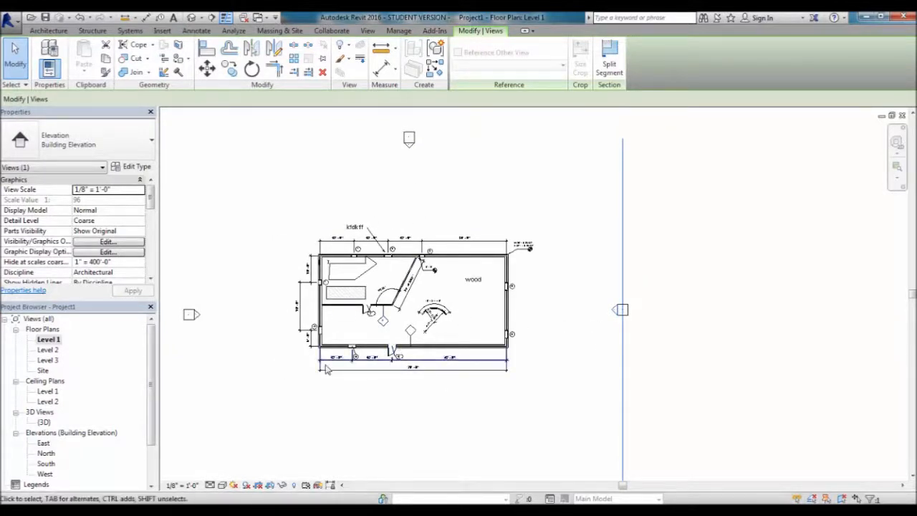
left_click(427, 426)
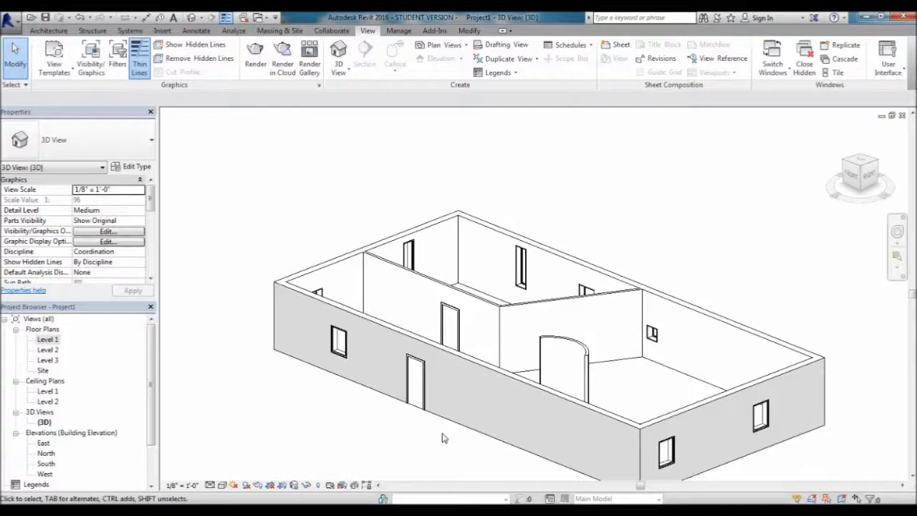
Open the East elevation and set its Far Clipping to Clip without line.
double_click(45, 443)
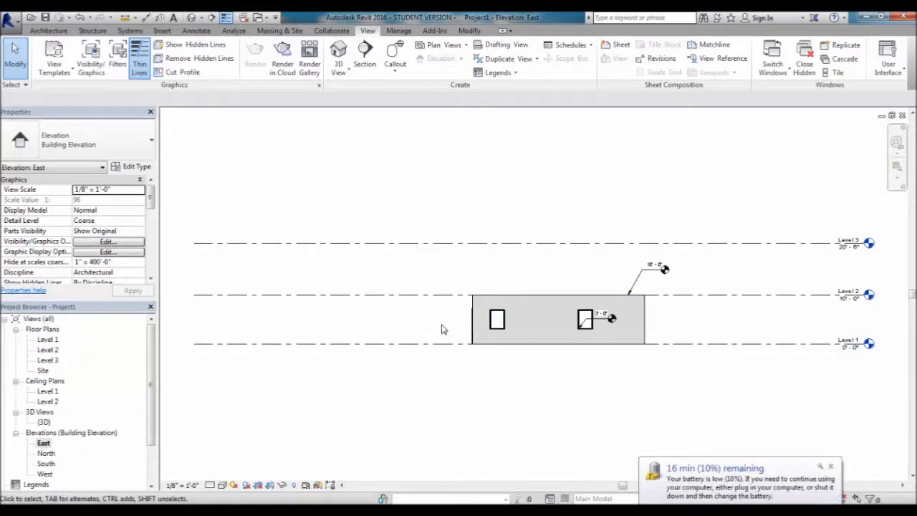
left_click(830, 466)
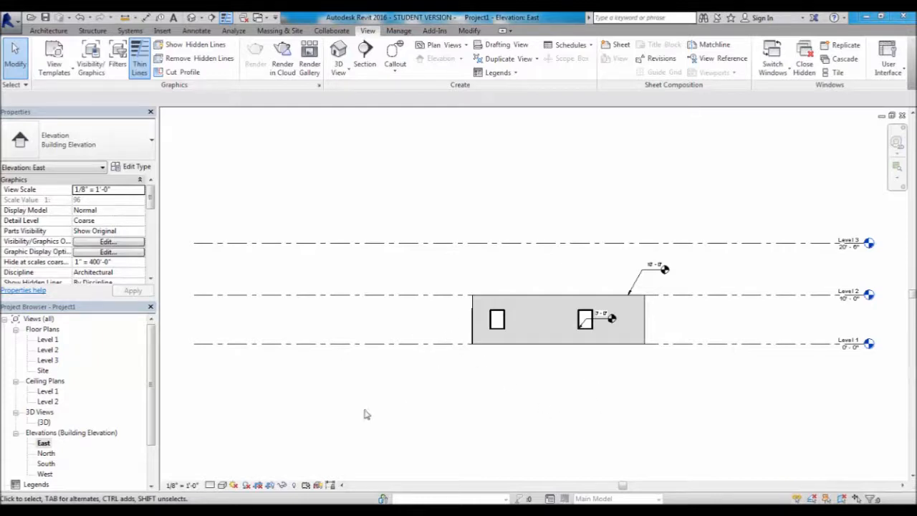
left_click_drag(149, 192, 153, 235)
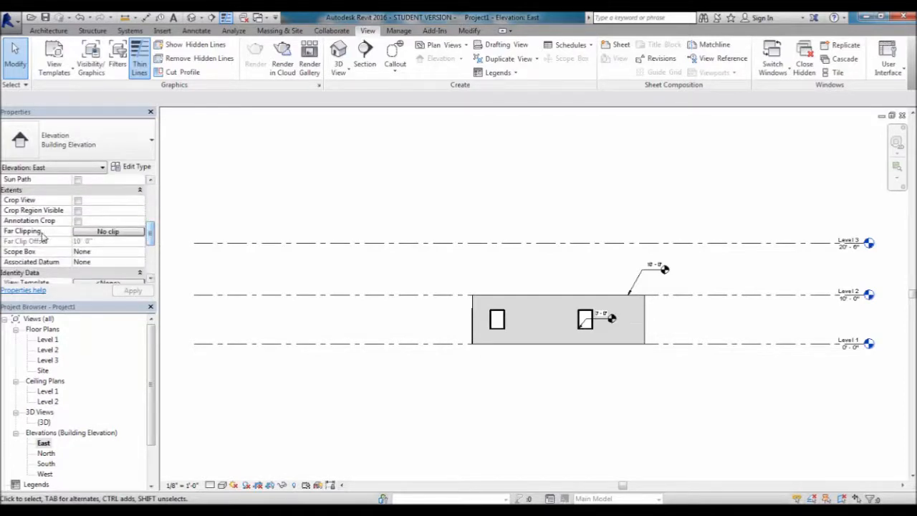
left_click(107, 232)
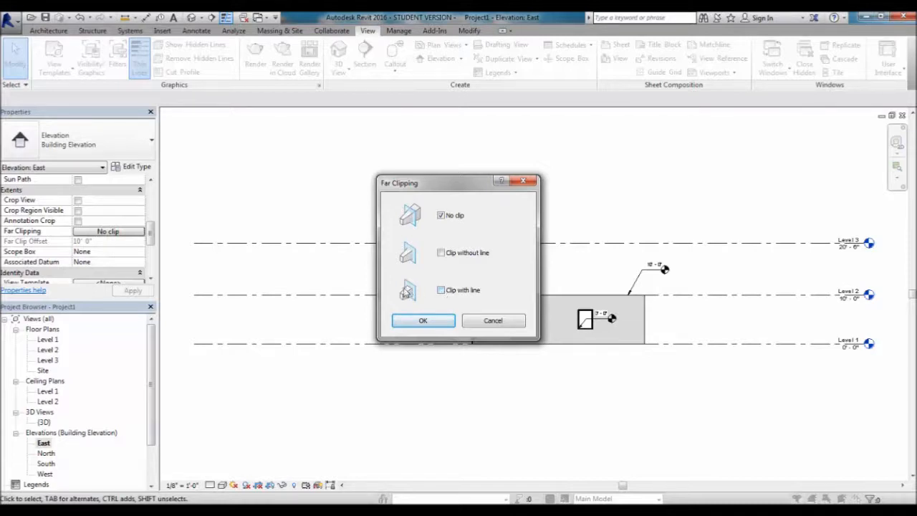
left_click(441, 253)
left_click(430, 322)
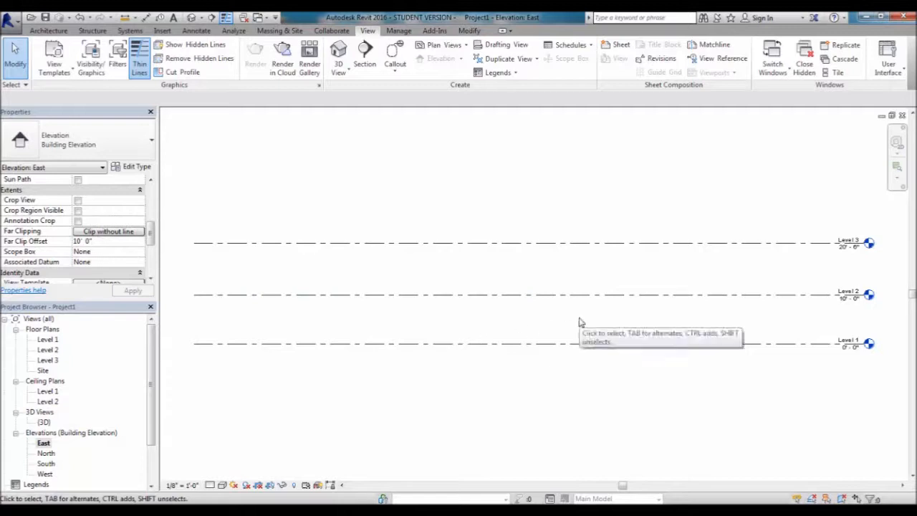
Set the East elevation's Far Clip Offset to 30' 0" and apply it.
left_click(102, 242)
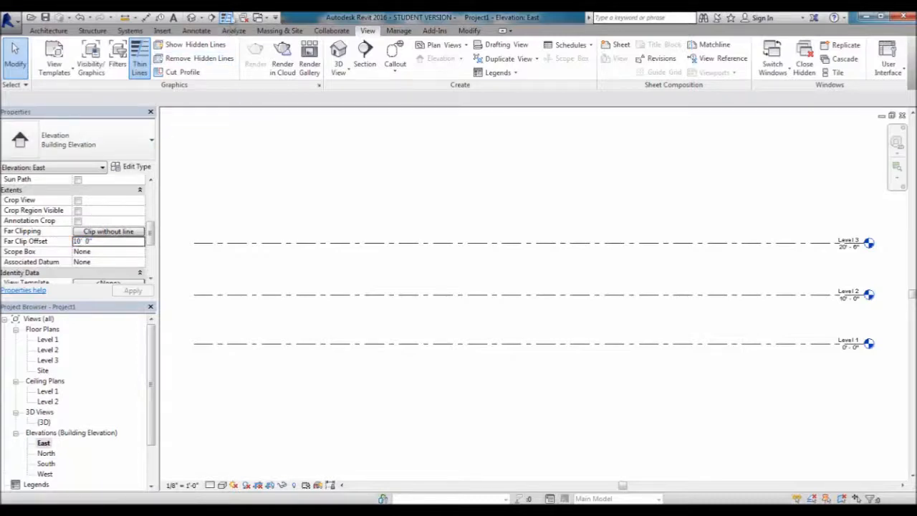
left_click(77, 241)
left_click(76, 242)
key("BackSpace")
type("3")
left_click(141, 291)
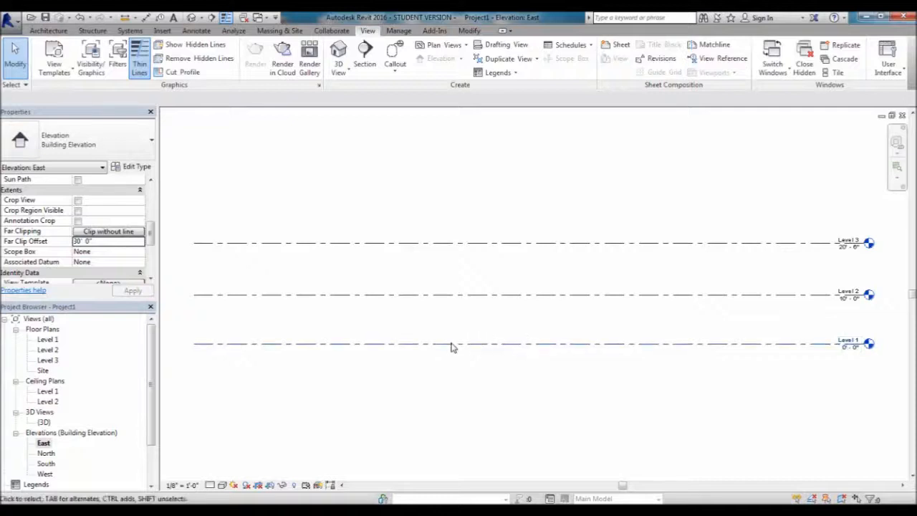
Open the Level 1 floor plan and extend the East elevation's far clip line past the east wall into the building, about 57' deep.
key("ctrl+Tab")
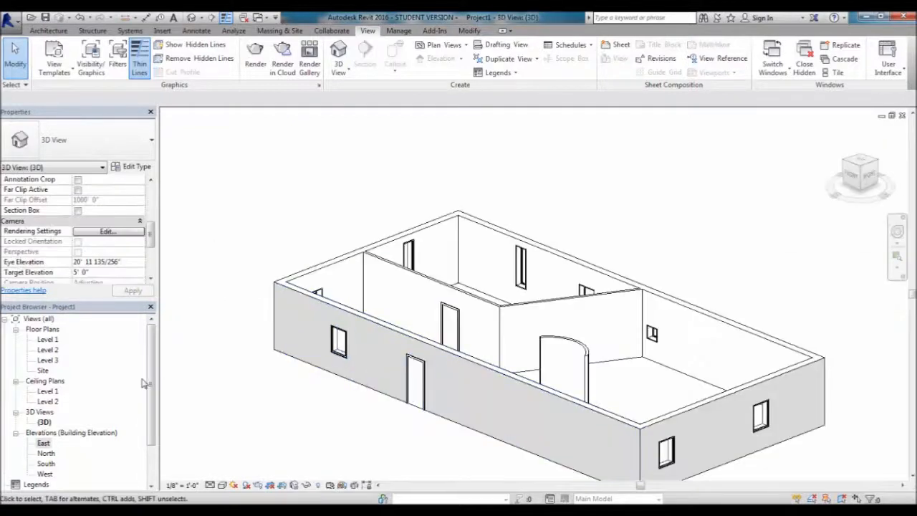
double_click(47, 339)
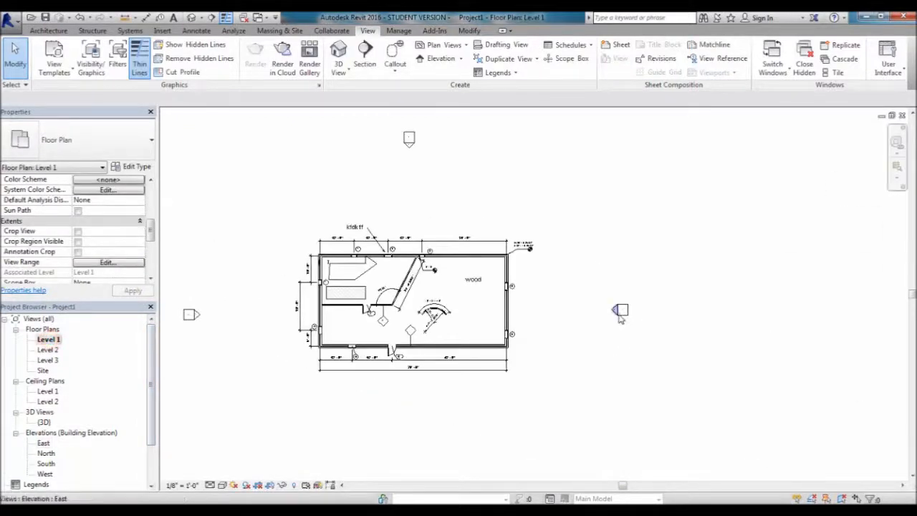
left_click(618, 312)
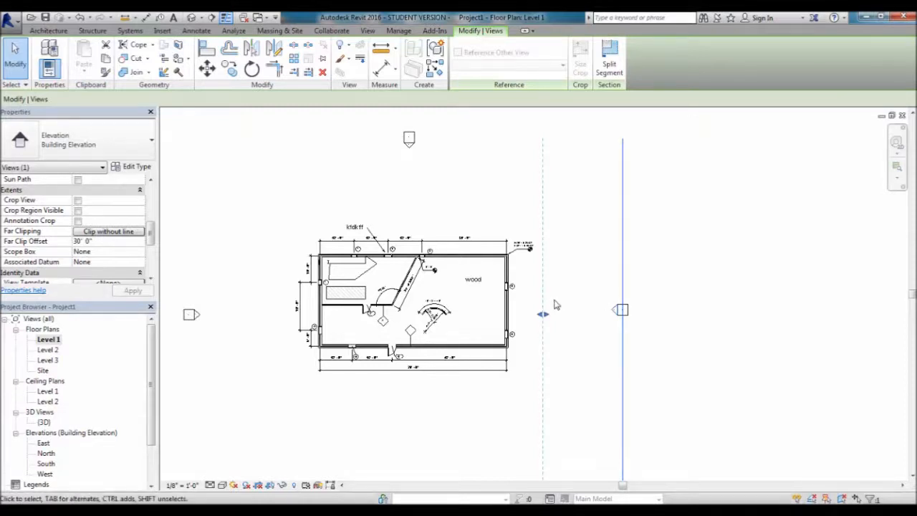
left_click_drag(543, 314, 473, 323)
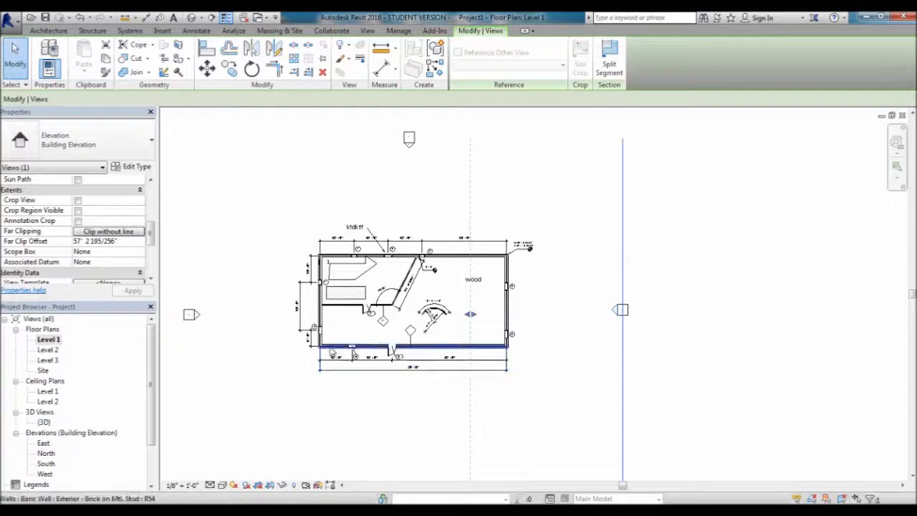
Extend the west exterior wall southward beyond the building's south wall to a length of about 54'-6".
left_click(316, 331)
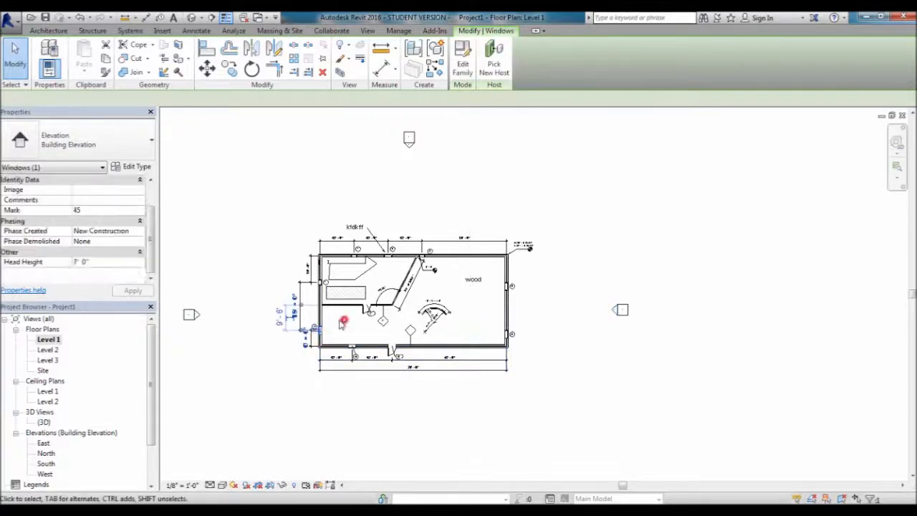
left_click(342, 324)
left_click(320, 316)
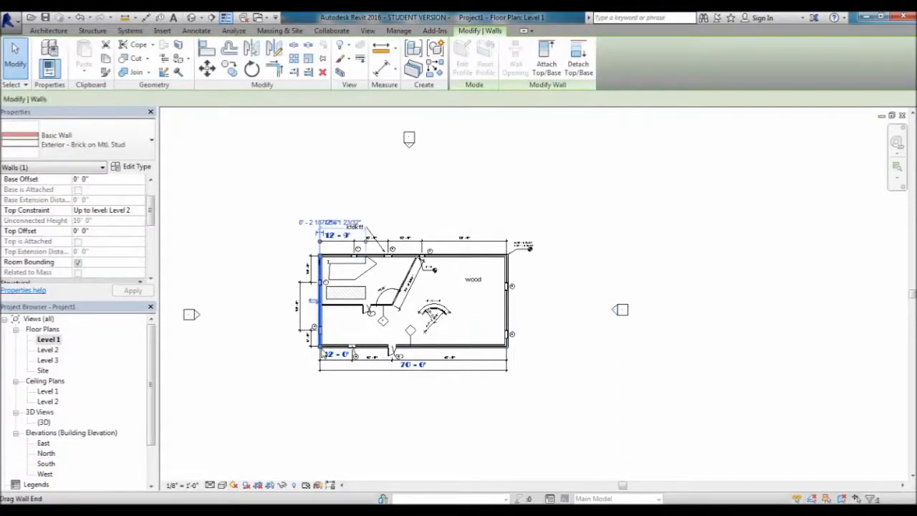
left_click_drag(321, 353, 321, 399)
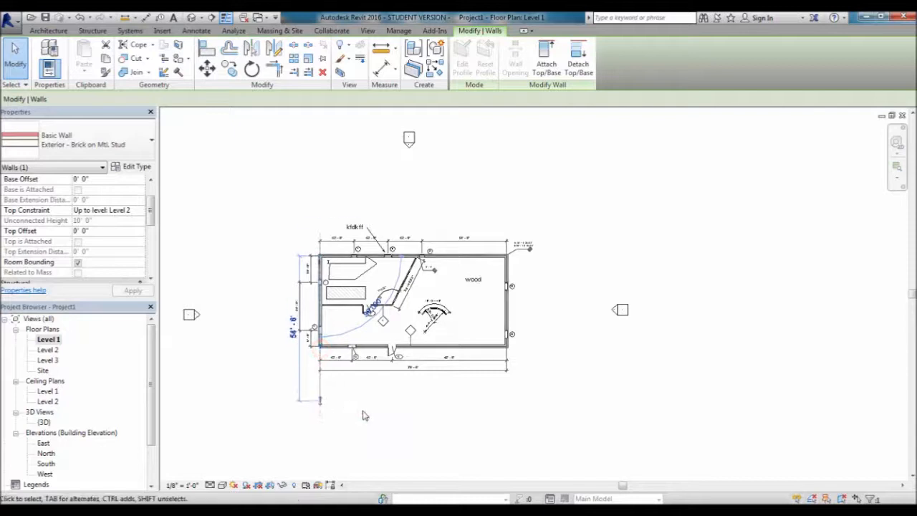
left_click(363, 416)
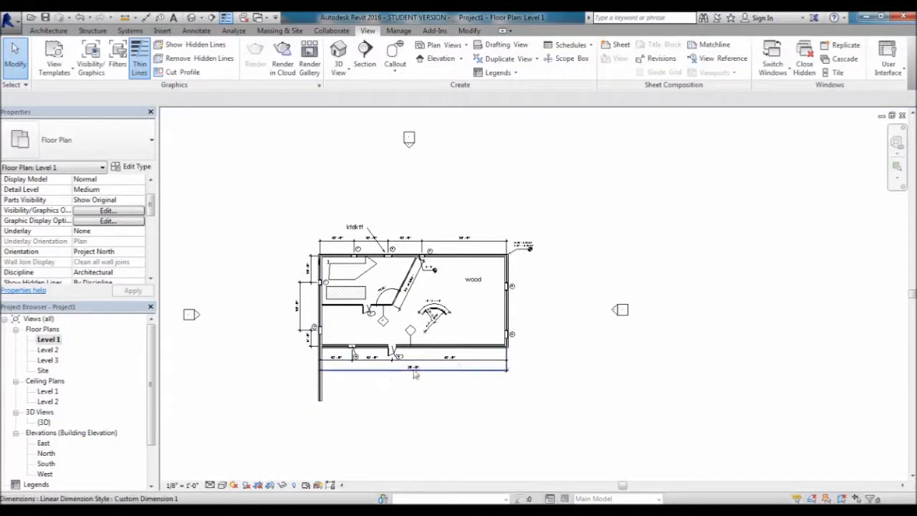
Compare the East elevation's far clip line in plan with what the East elevation shows, and return to the Level 1 plan.
left_click(617, 310)
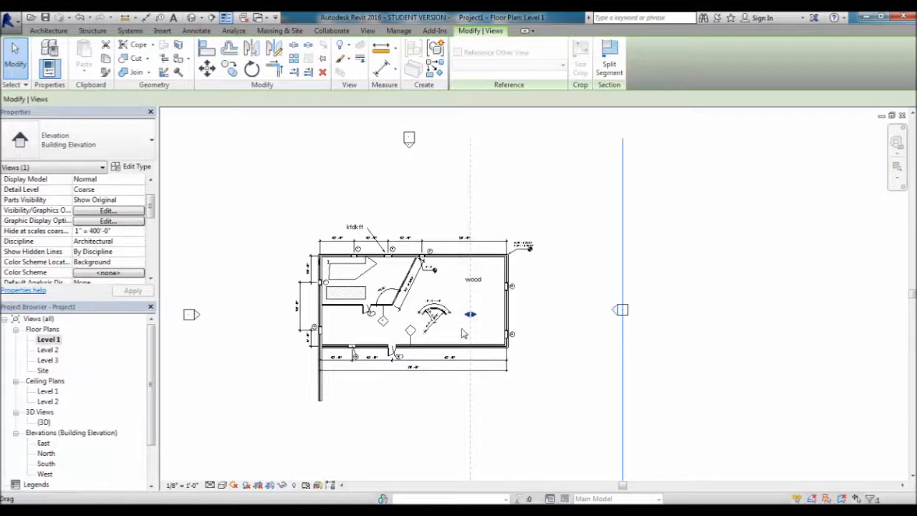
double_click(41, 444)
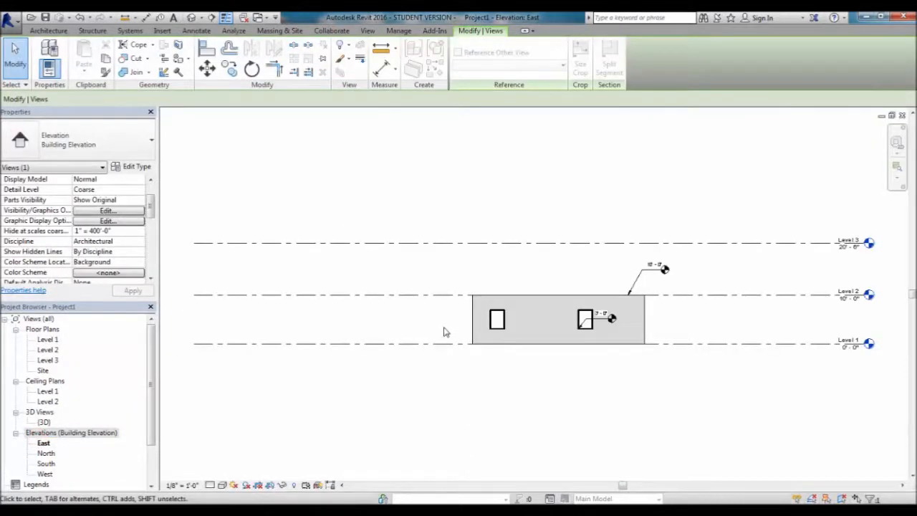
double_click(47, 340)
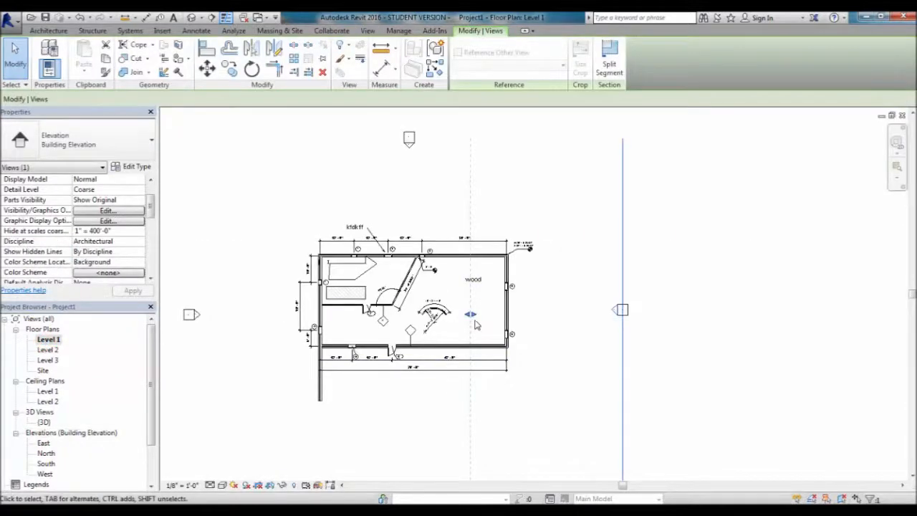
Extend the East elevation's far clip line beyond the west wall and examine the extended wall in the East elevation.
left_click_drag(469, 313, 295, 333)
double_click(44, 443)
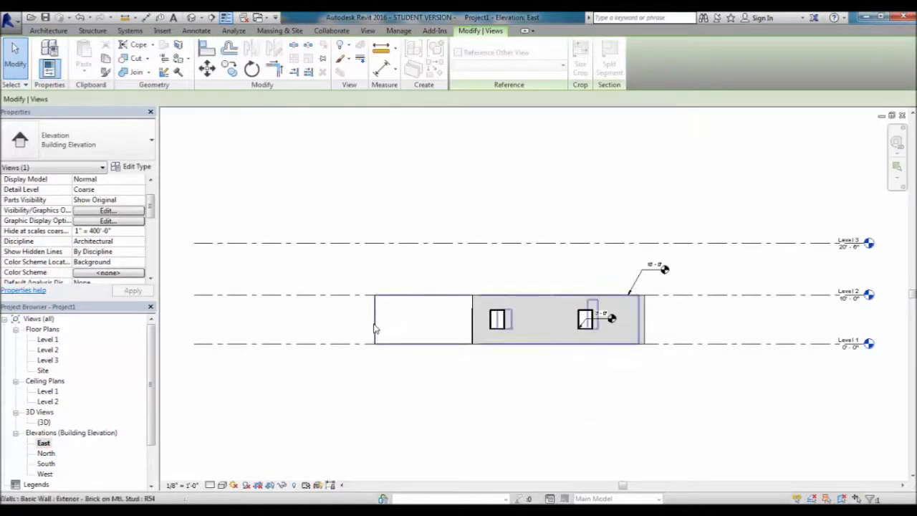
left_click(376, 322)
scroll(440, 333, "up", 4)
left_click(453, 427)
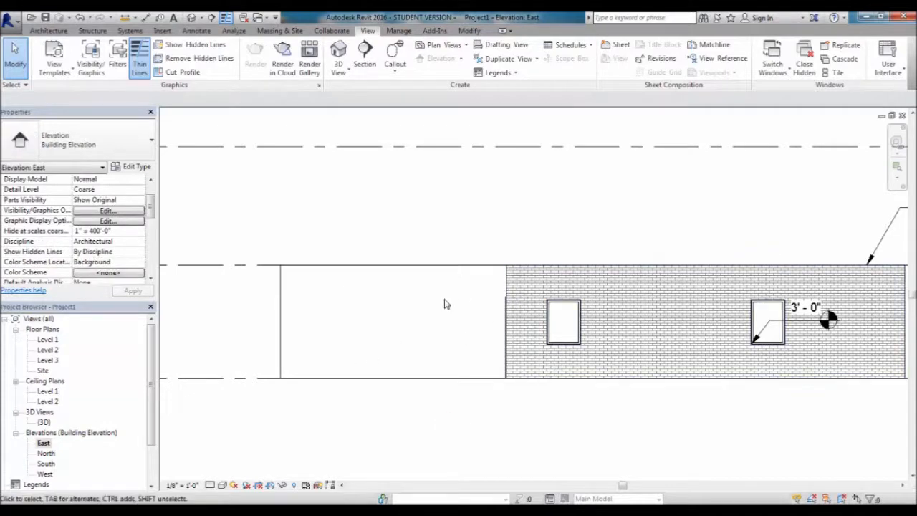
scroll(344, 319, "down", 2)
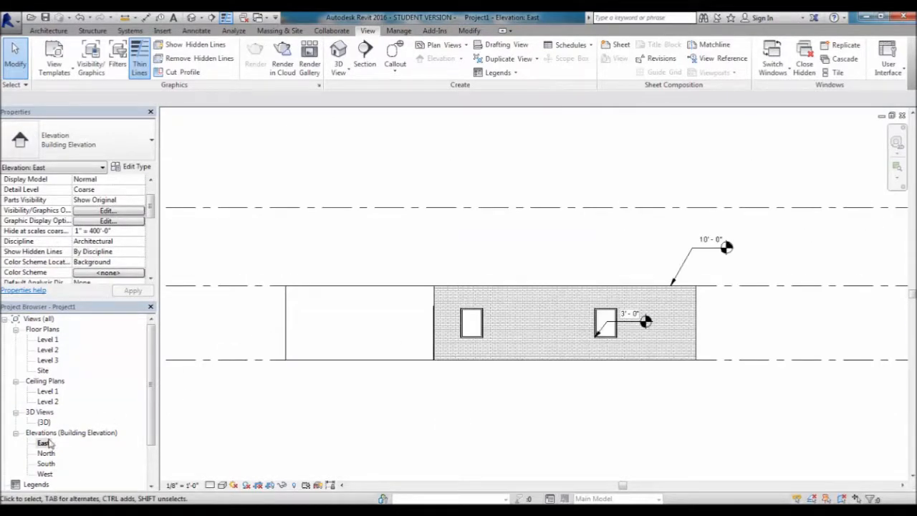
Return to the Level 1 floor plan and select the East elevation marker's arrow to examine its view line and far clip extent.
double_click(49, 340)
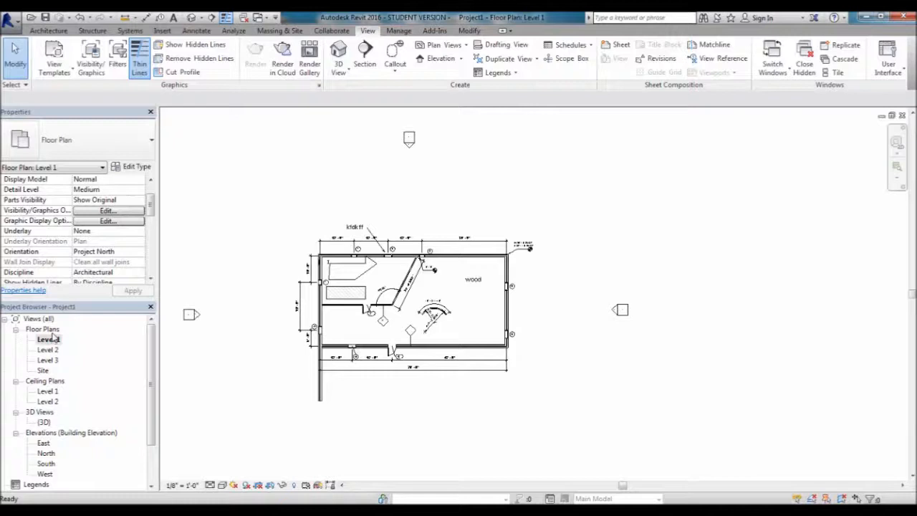
left_click(617, 307)
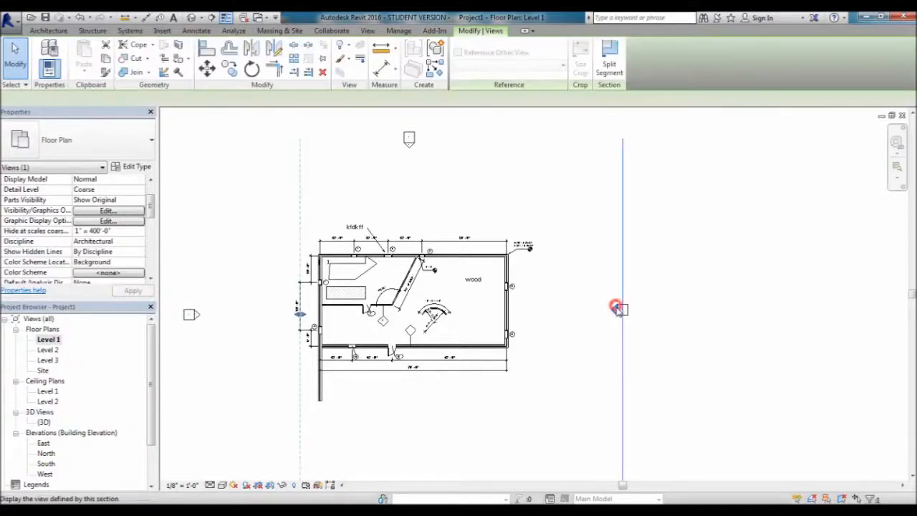
left_click(562, 341)
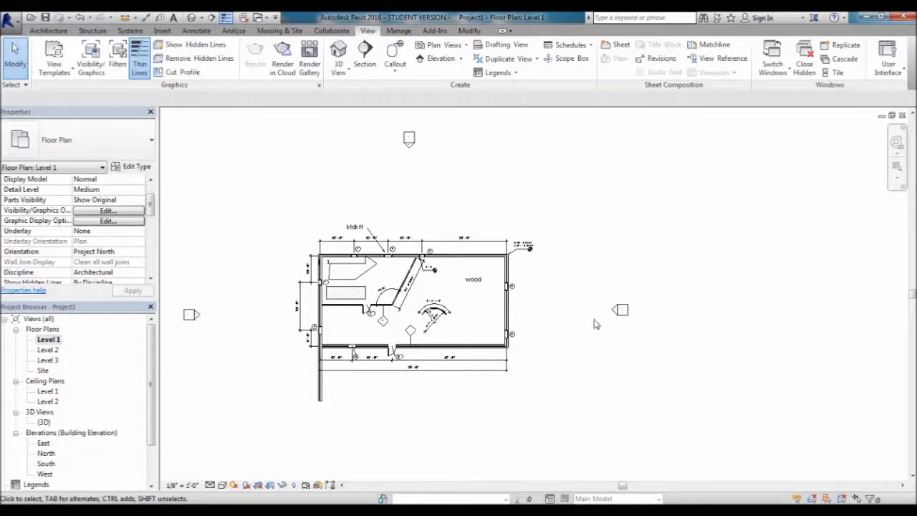
left_click(619, 309)
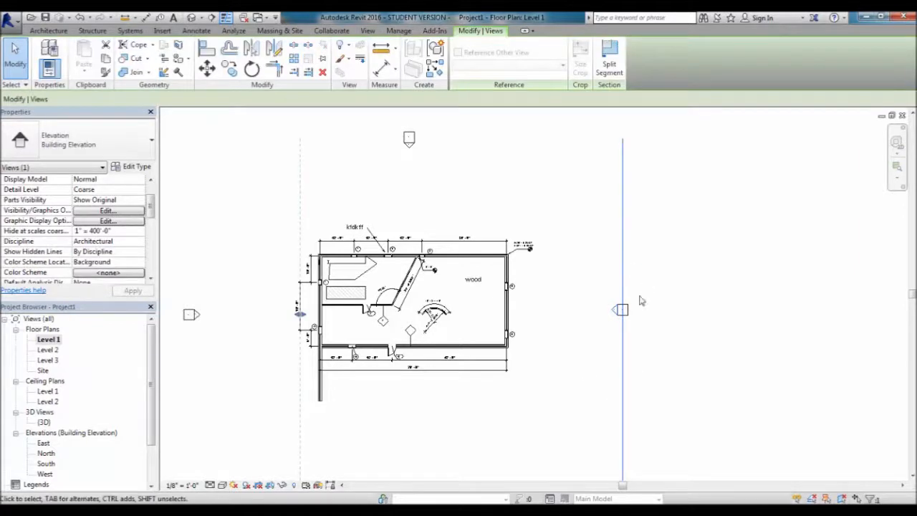
Place two interior elevation markers on Level 1: one facing the angled partition from the east, one facing the south wall from the southwest room.
left_click(584, 359)
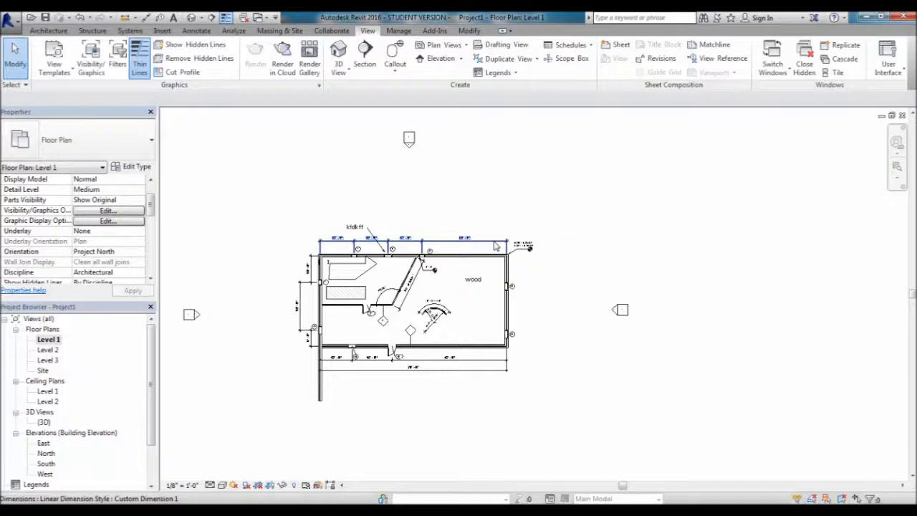
middle_click_drag(509, 215, 527, 234)
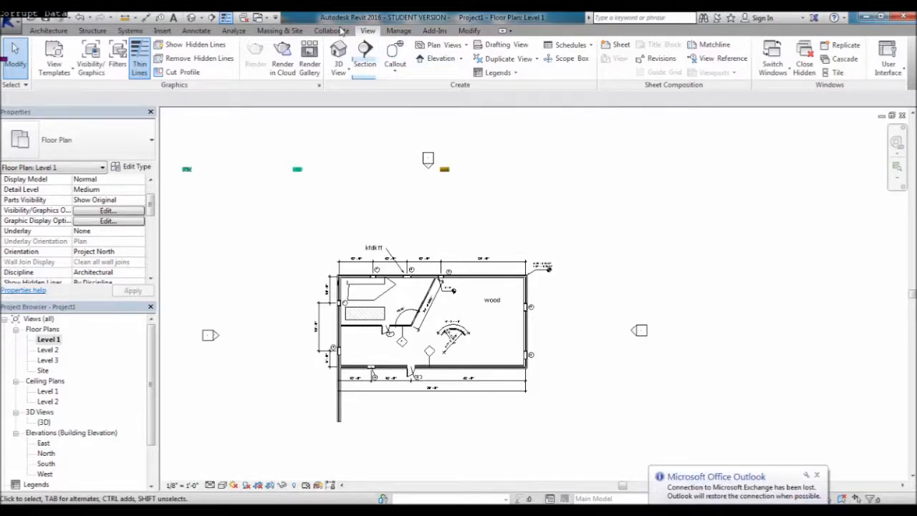
left_click(460, 58)
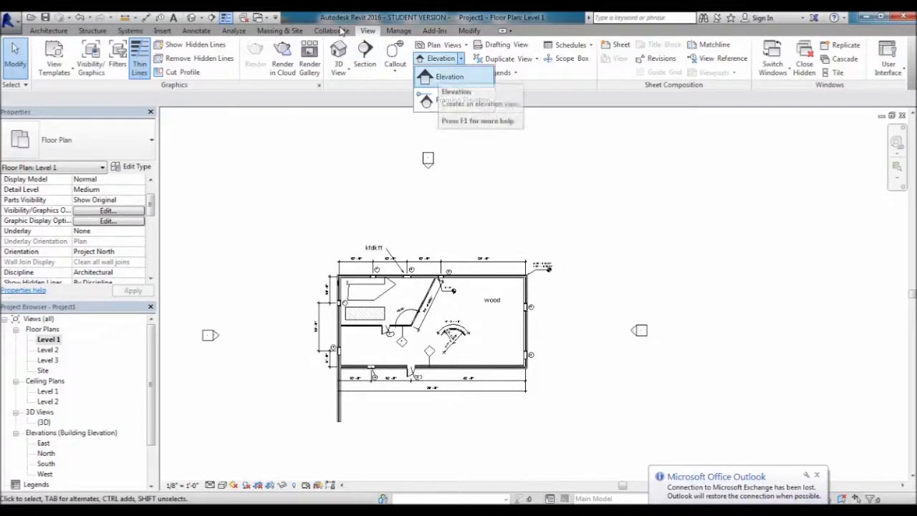
left_click(450, 77)
middle_click_drag(409, 214, 399, 204)
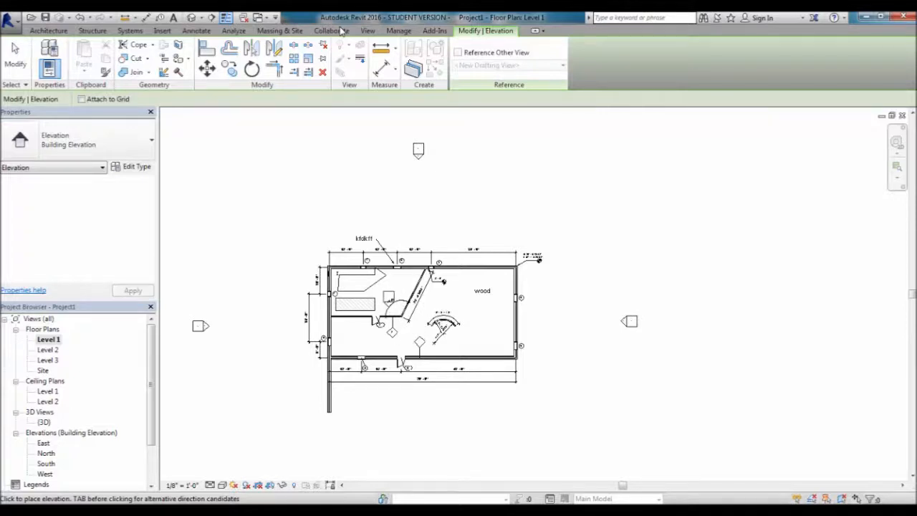
scroll(386, 297, "up", 1)
scroll(388, 300, "up", 3)
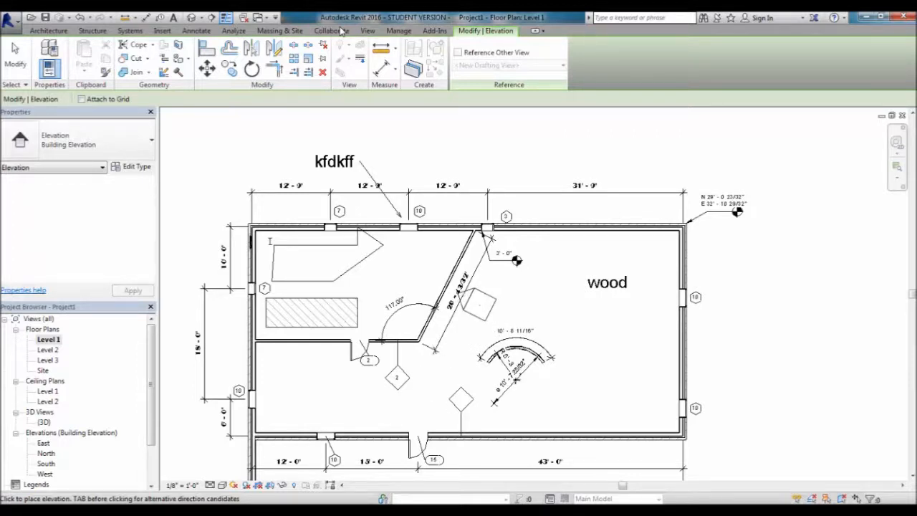
left_click(478, 304)
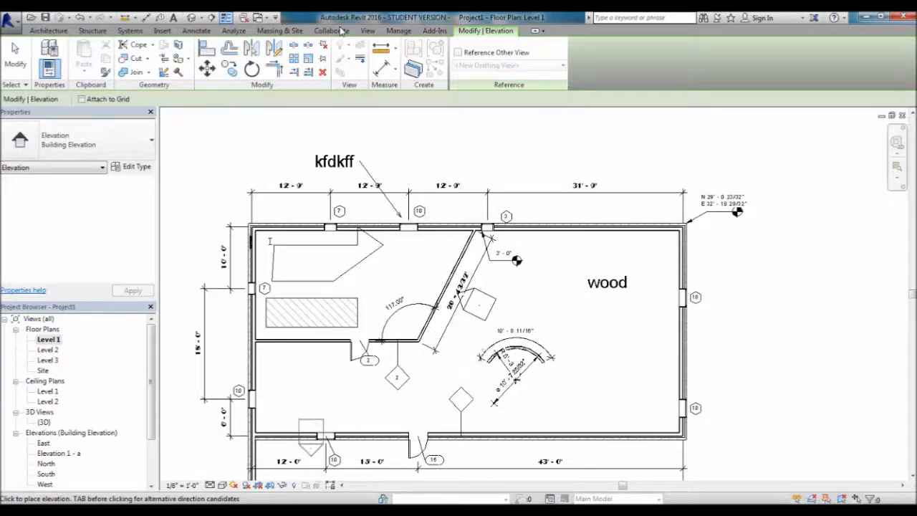
left_click(333, 391)
key("Escape")
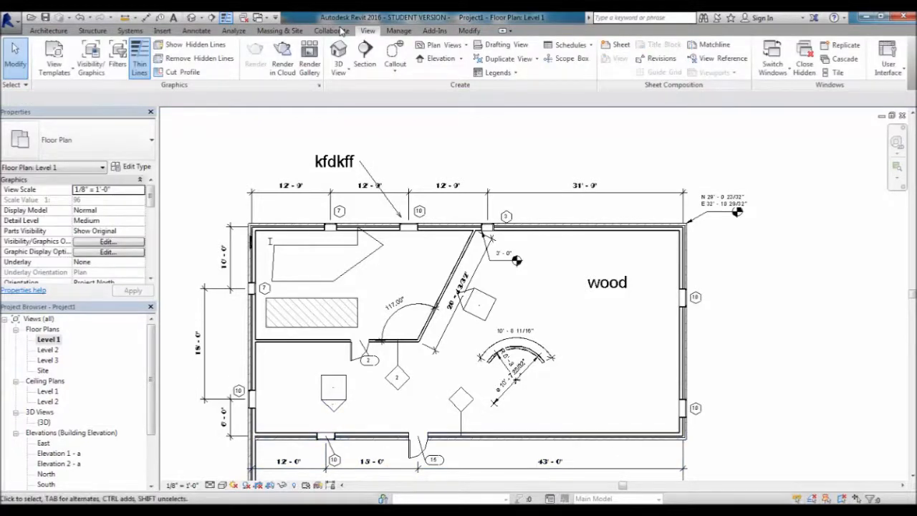
Examine the view line and far clip extent of the south-facing interior marker, view its elevation, and return to the Level 1 plan.
left_click(333, 406)
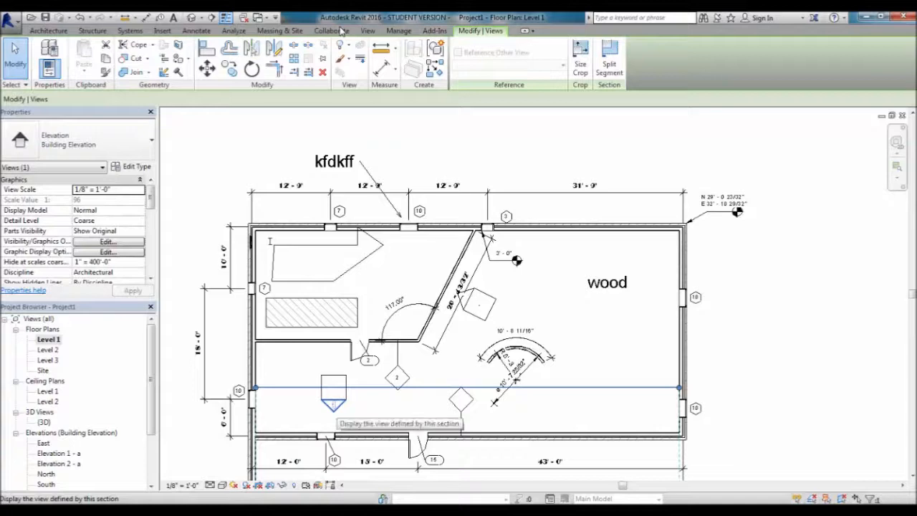
scroll(406, 332, "down", 1)
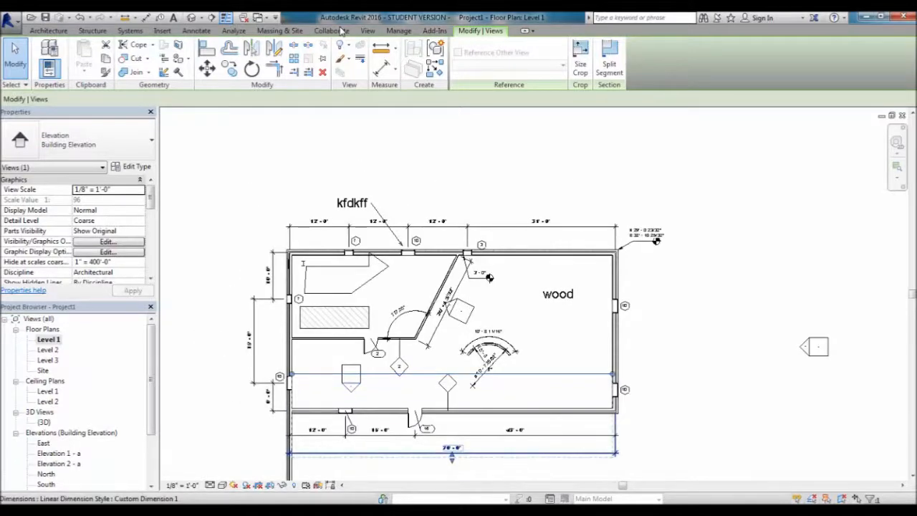
middle_click_drag(352, 453, 346, 432)
scroll(350, 386, "up", 1)
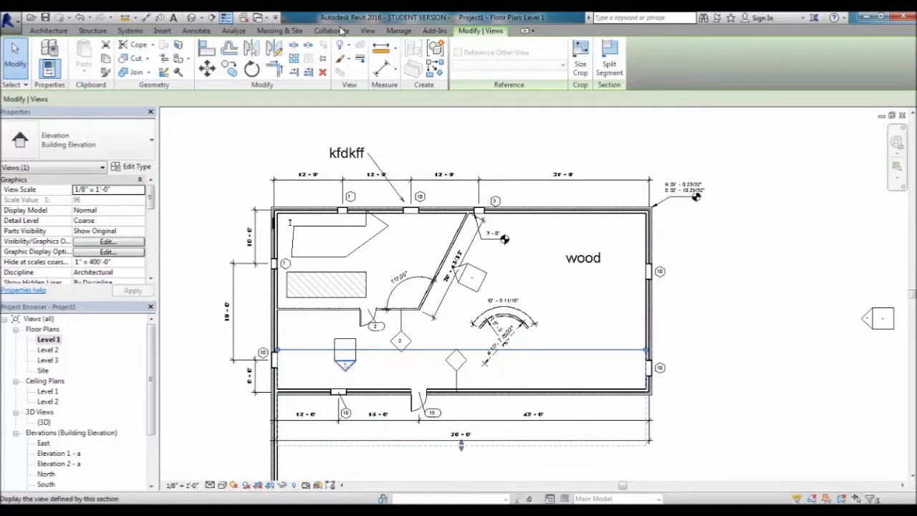
double_click(345, 363)
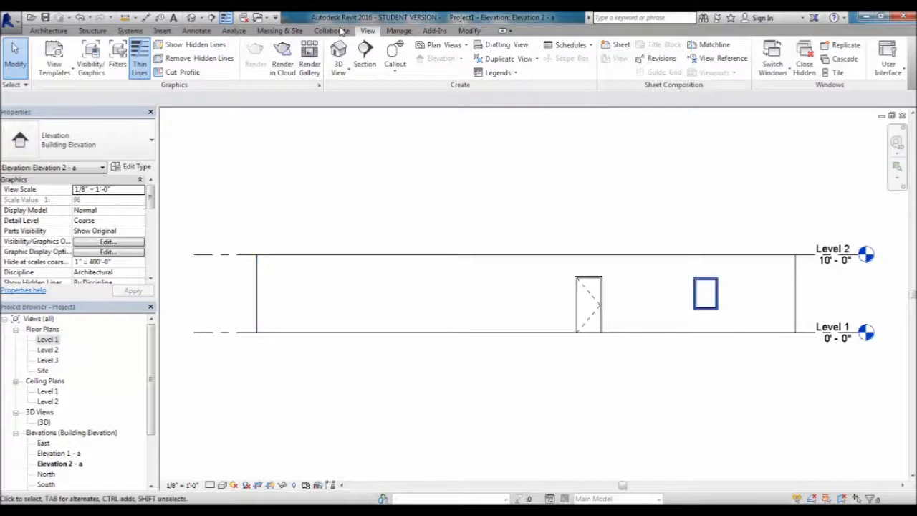
left_click(902, 115)
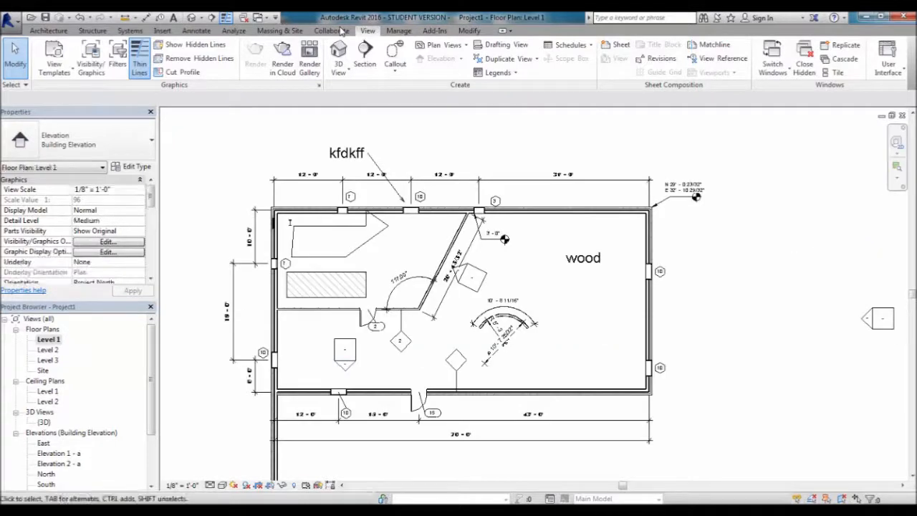
Examine the view extent of the interior marker facing the angled partition, view its elevation, and return to the Level 1 plan.
left_click(458, 269)
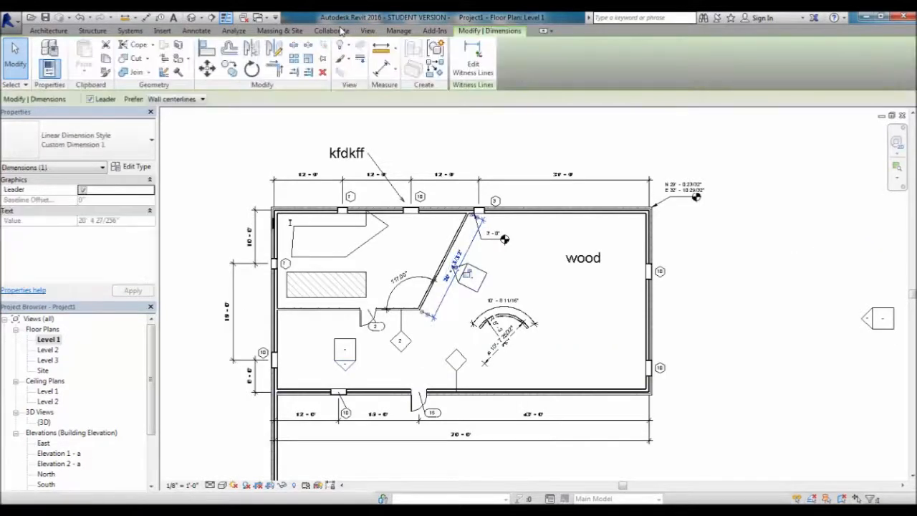
key("Escape")
left_click(459, 272)
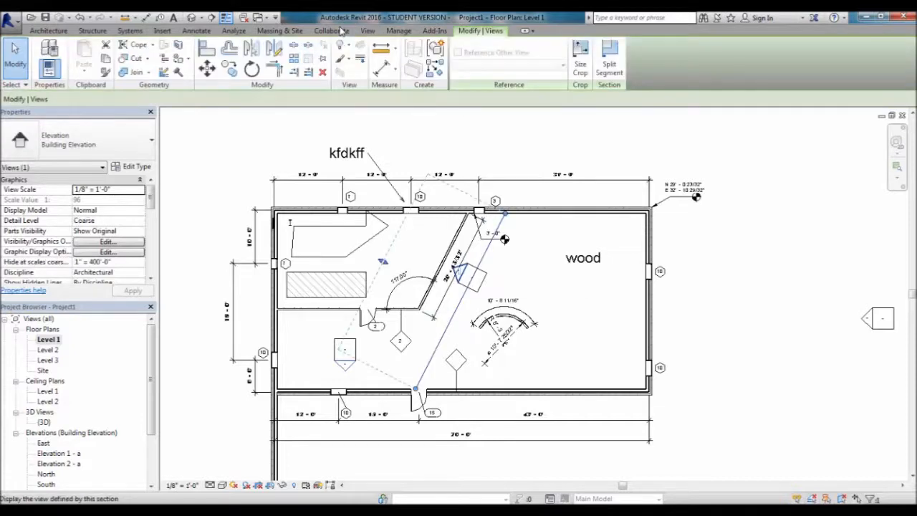
double_click(459, 272)
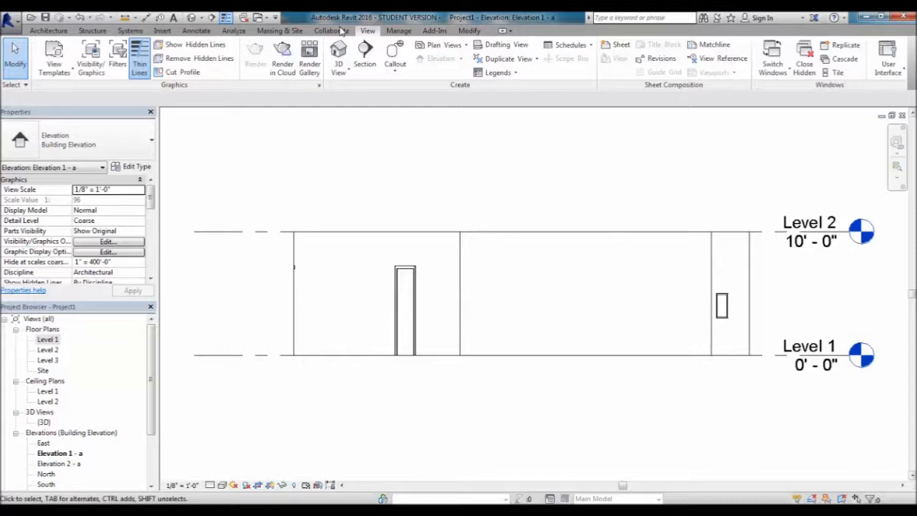
left_click(901, 116)
Add west, north and east elevation views to the interior marker in the southwest room.
middle_click_drag(459, 294, 501, 256)
scroll(359, 312, "up", 2)
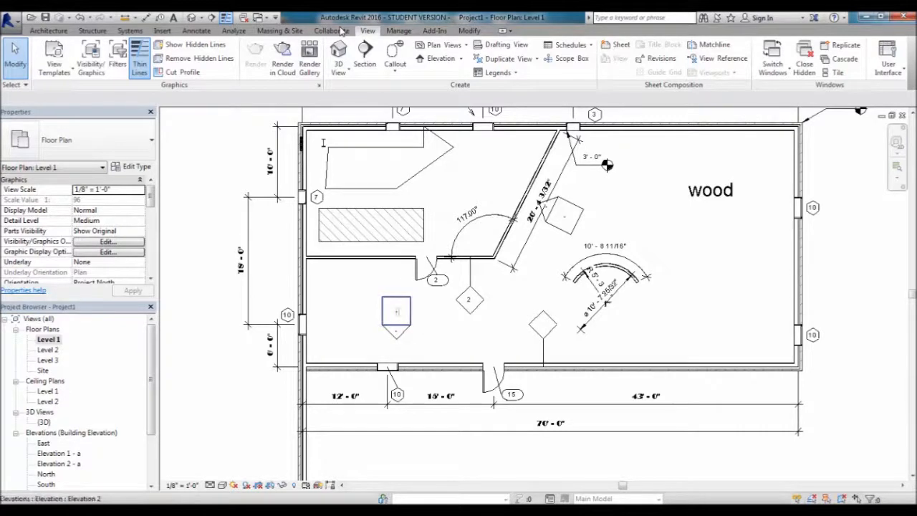
left_click(396, 310)
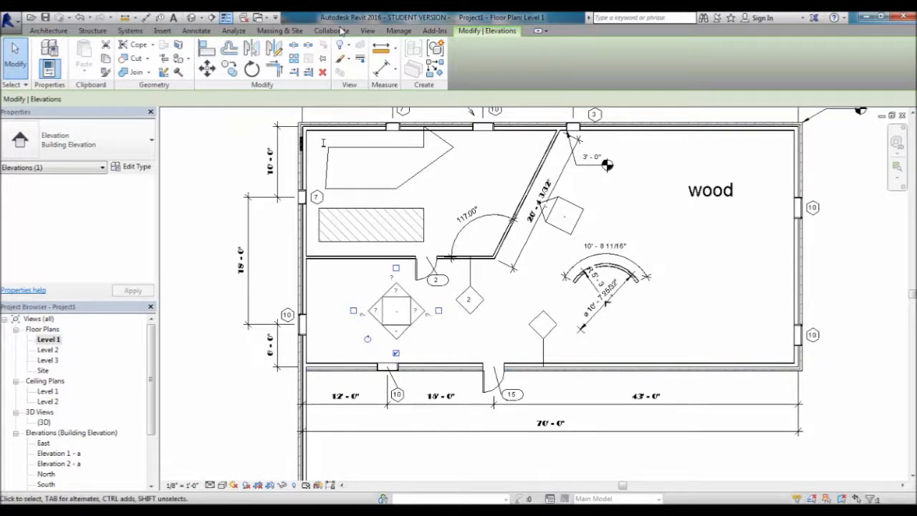
left_click(353, 310)
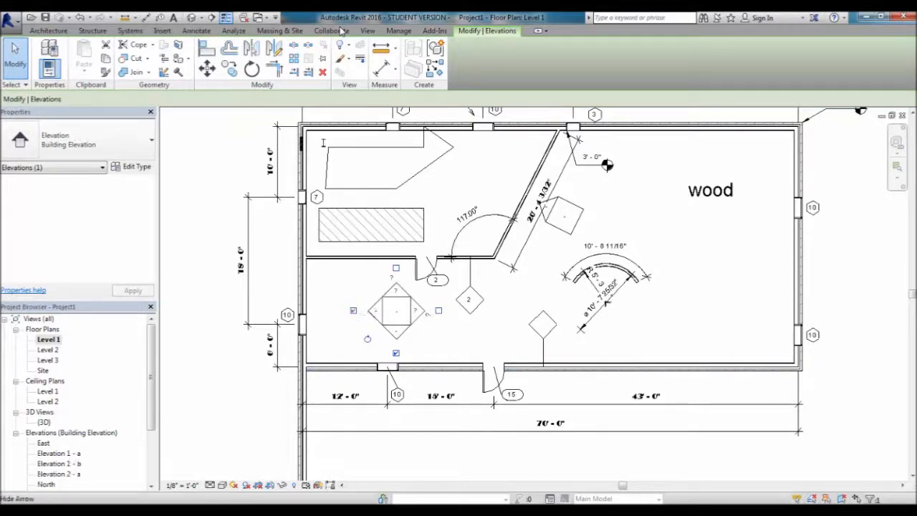
left_click(396, 268)
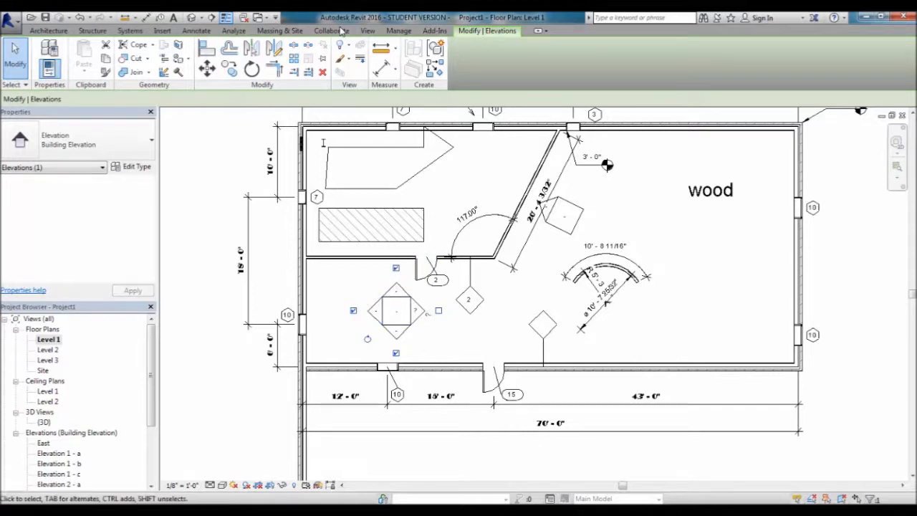
left_click(438, 310)
key("Escape")
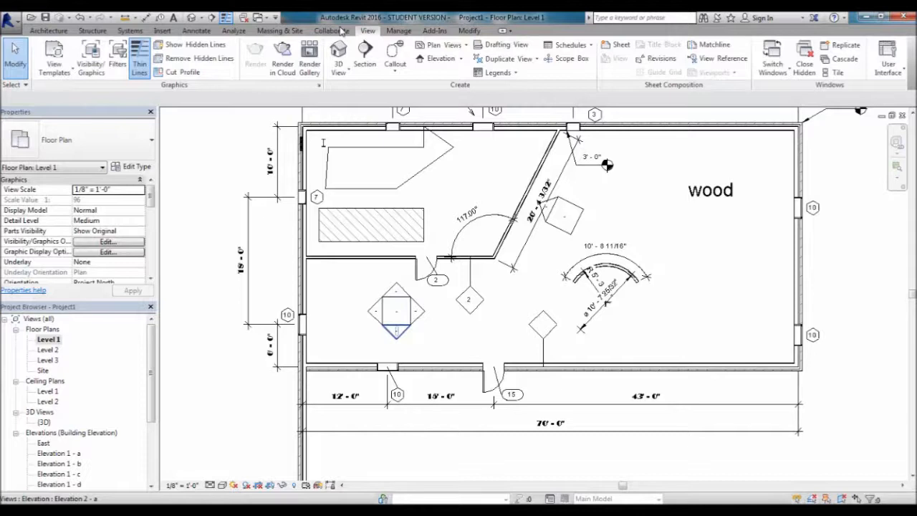
Review the interior views in the project's building elevations list and examine the far clipping properties of the southwest room marker's south arrow.
left_click_drag(150, 373, 151, 419)
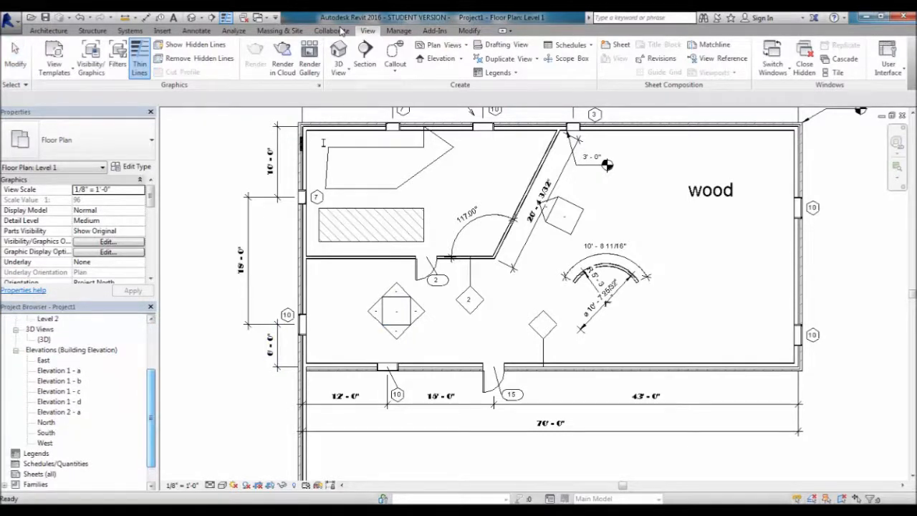
left_click(59, 370)
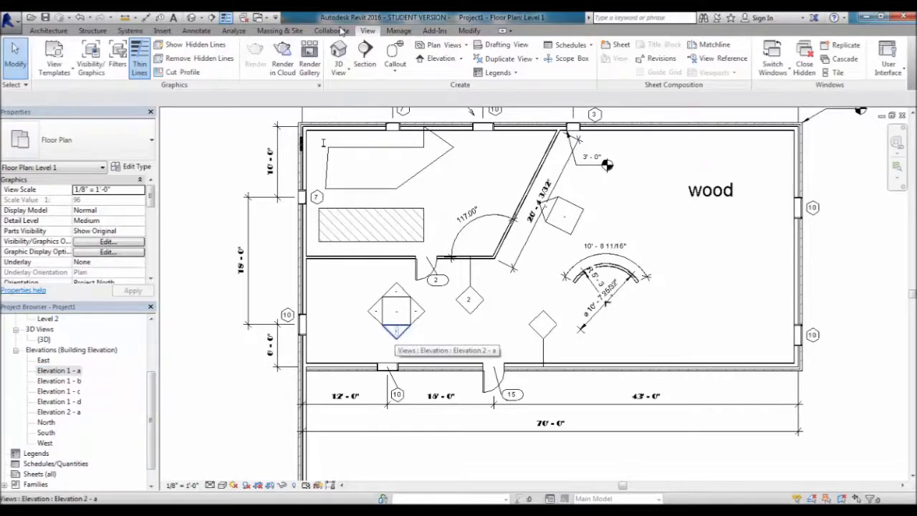
left_click(397, 331)
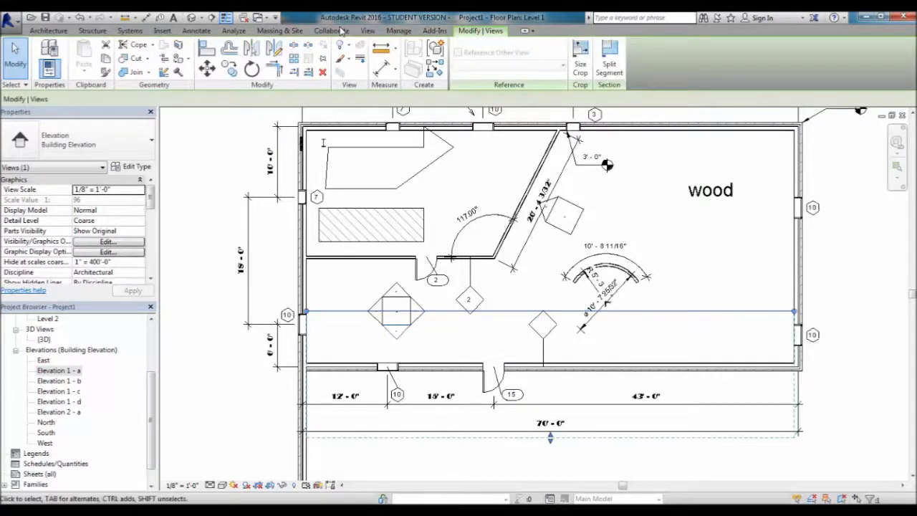
scroll(75, 229, "down", 5)
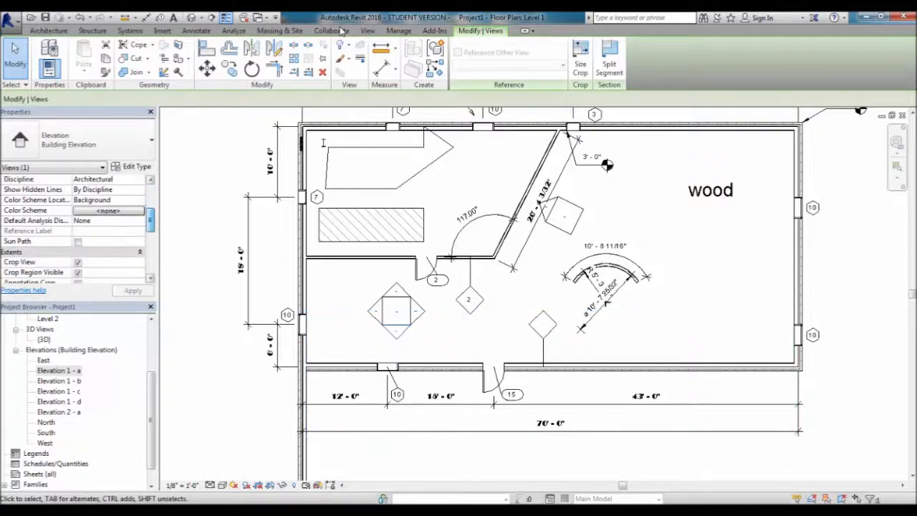
scroll(75, 230, "down", 3)
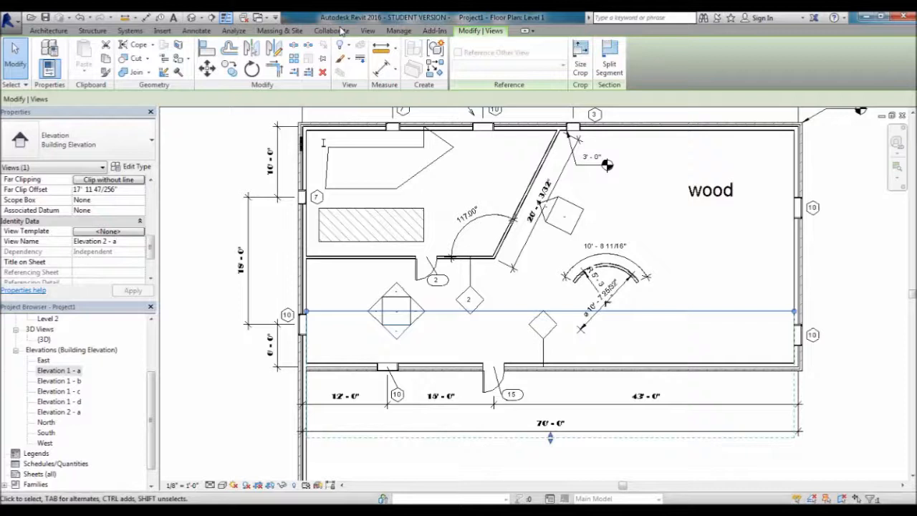
key("Escape")
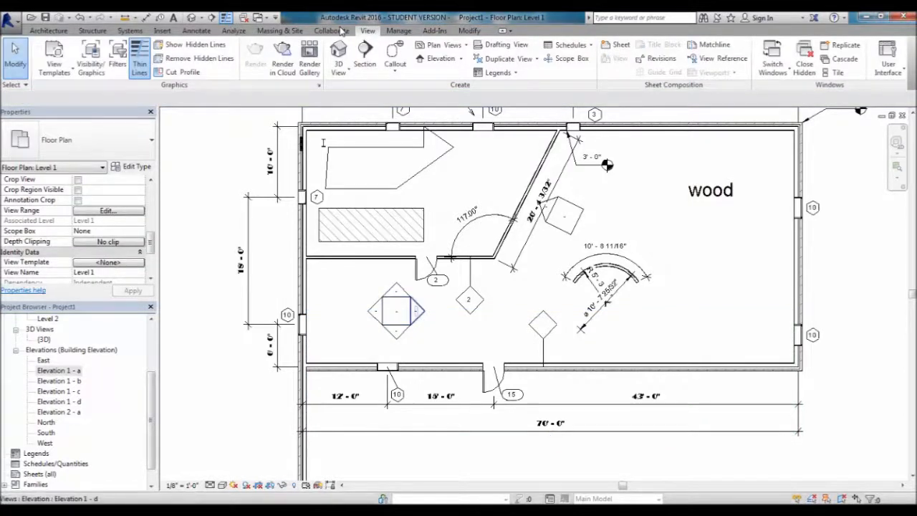
Compare the view lines and far clip extents of the southwest room marker's east, west and south arrows.
left_click(419, 311)
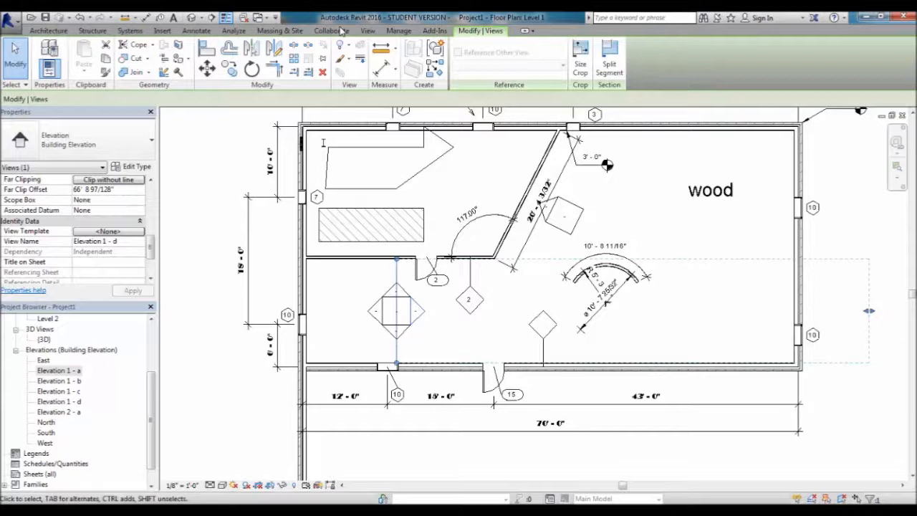
left_click(375, 311)
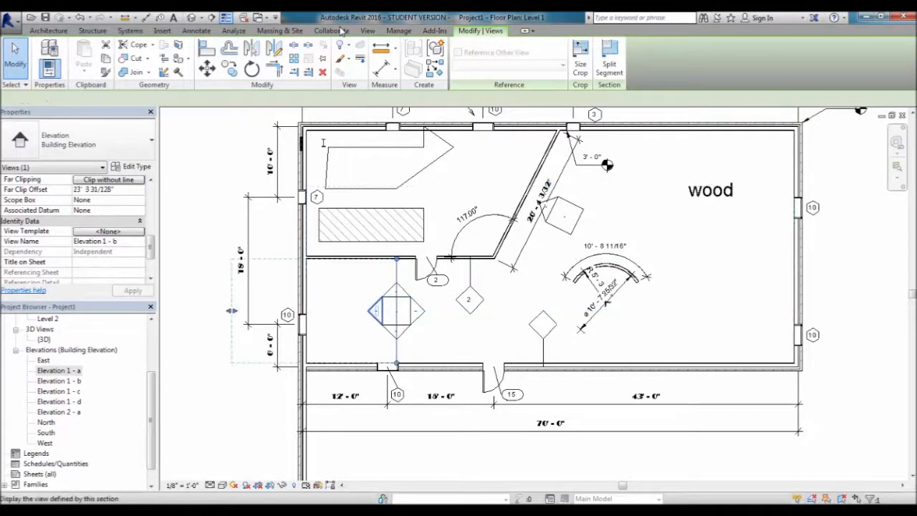
left_click(396, 329)
left_click(231, 310)
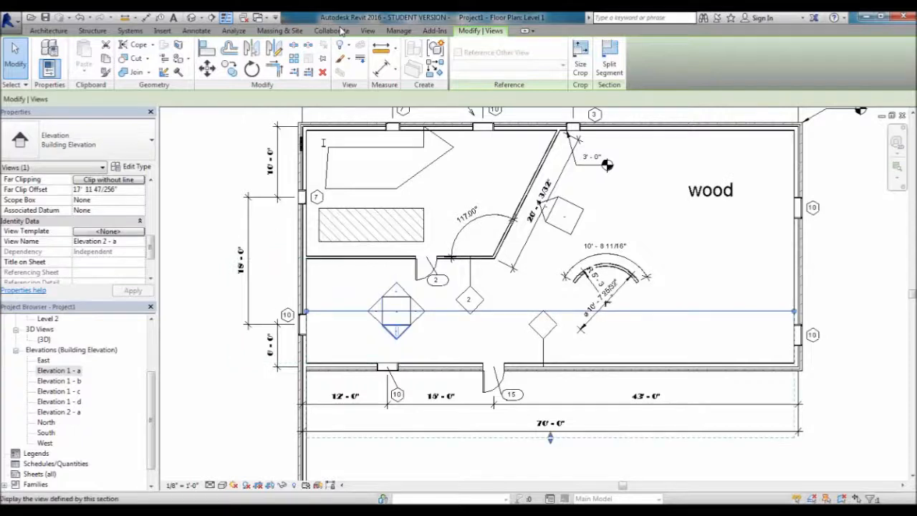
key("Escape")
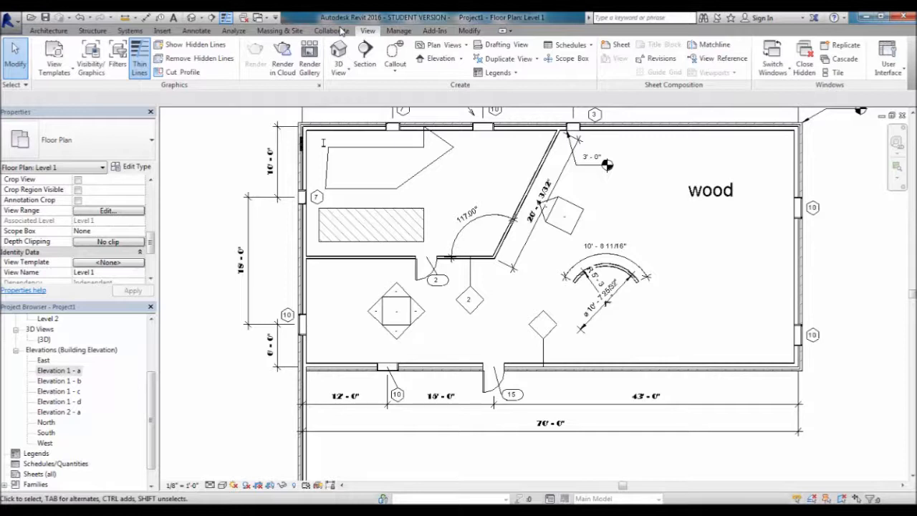
Examine the southwest room marker and its north arrow's extent, view the west arrow's interior elevation, and return to the Level 1 plan.
left_click(397, 311)
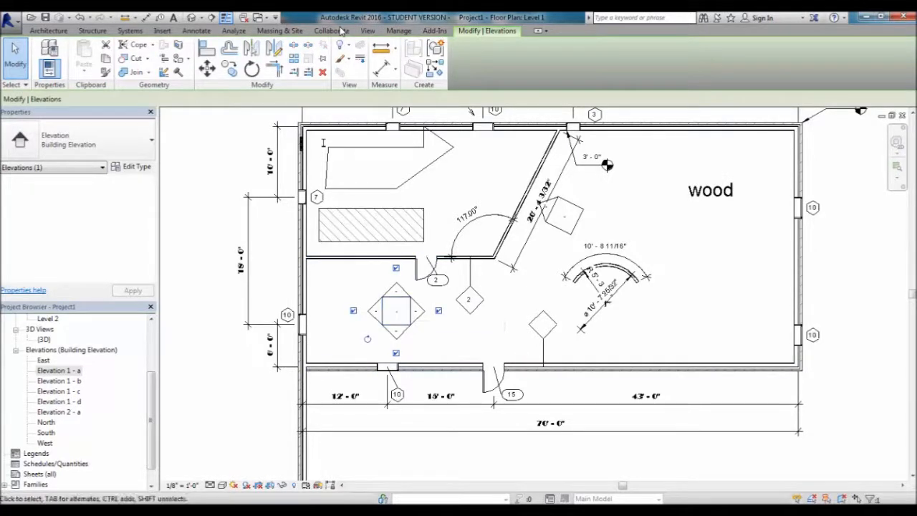
key("Escape")
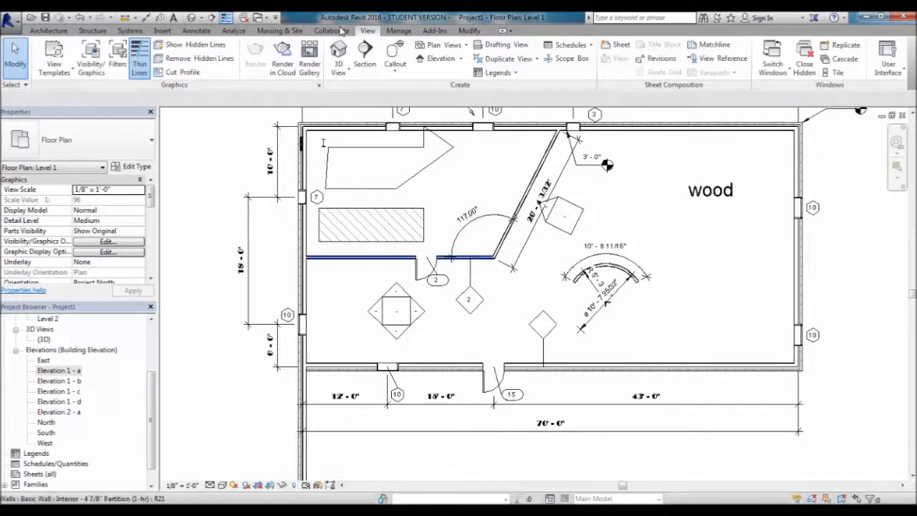
left_click(396, 291)
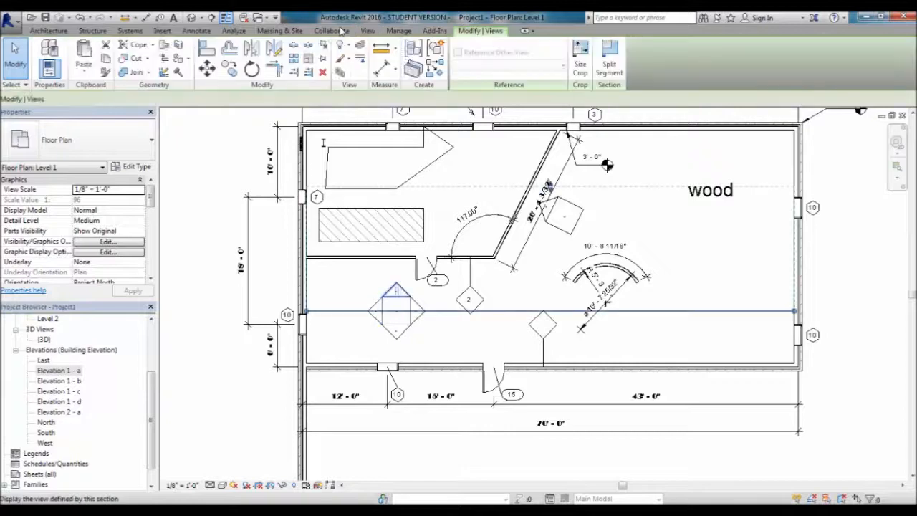
key("Escape")
double_click(375, 310)
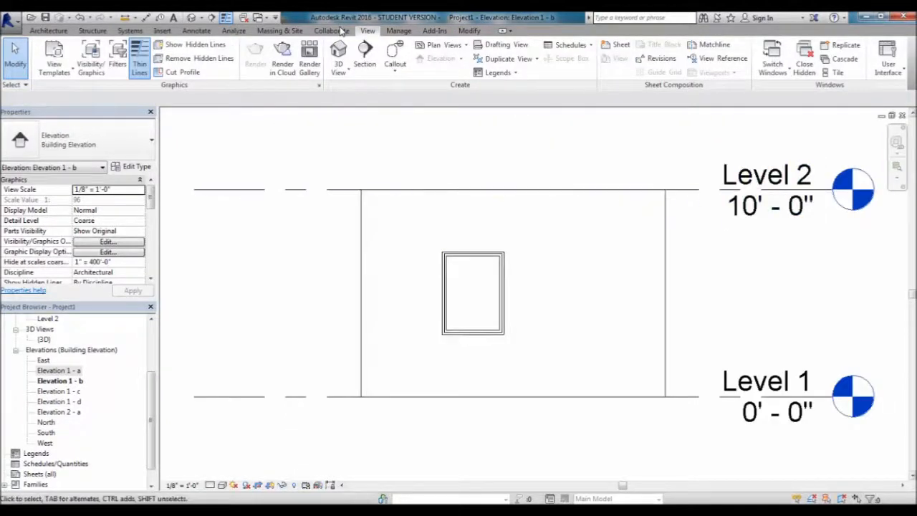
left_click(902, 115)
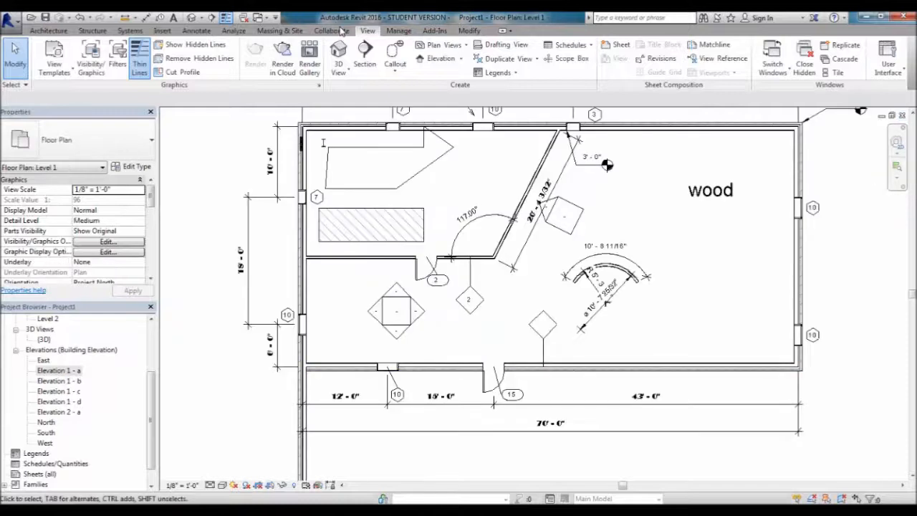
Remove the west elevation arrow from the southwest room's interior marker, deleting its view Elevation 1 - b.
left_click(375, 310)
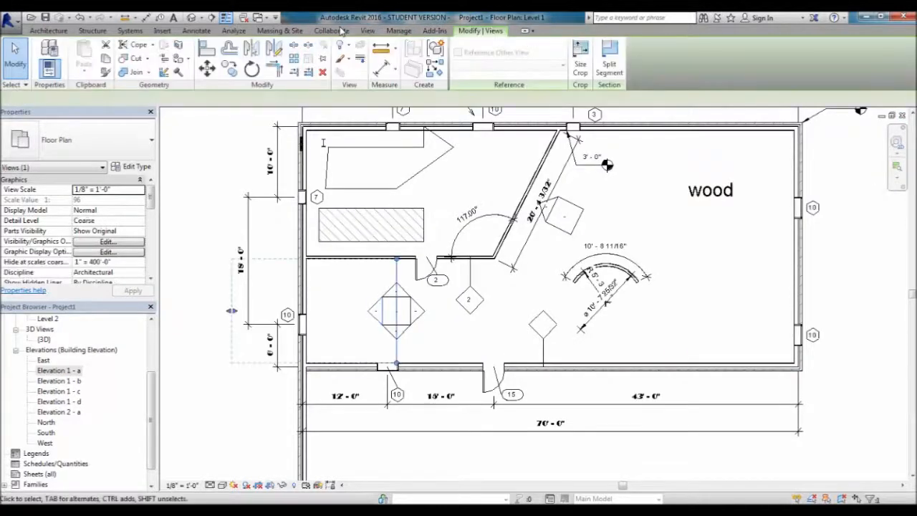
right_click(376, 310)
key("Escape")
left_click(376, 311)
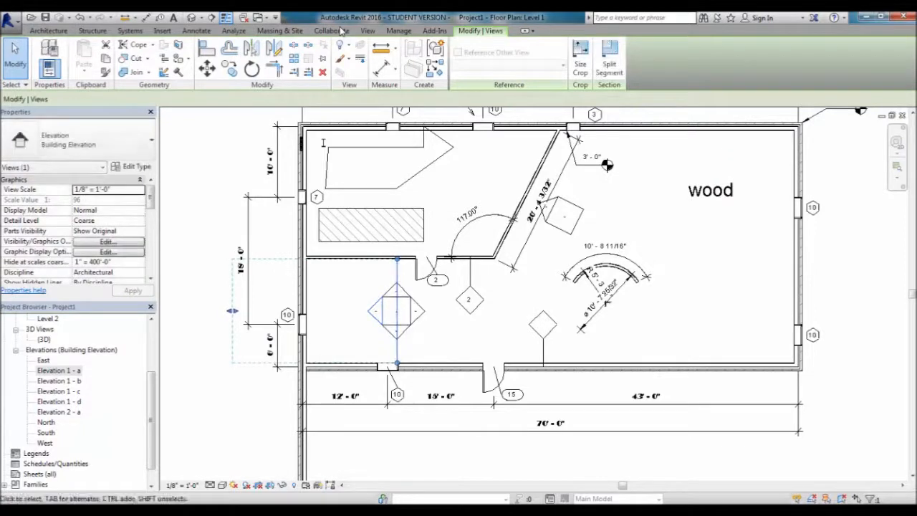
key("Escape")
left_click(396, 311)
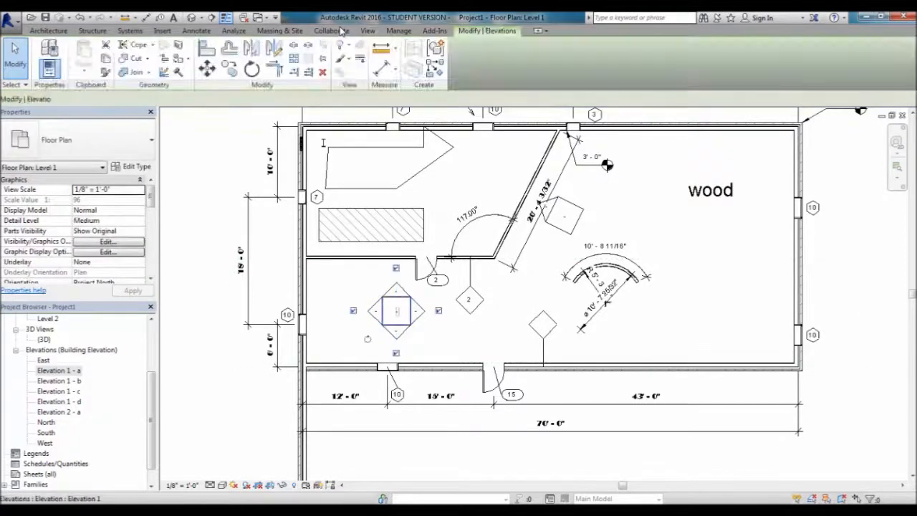
key("Delete")
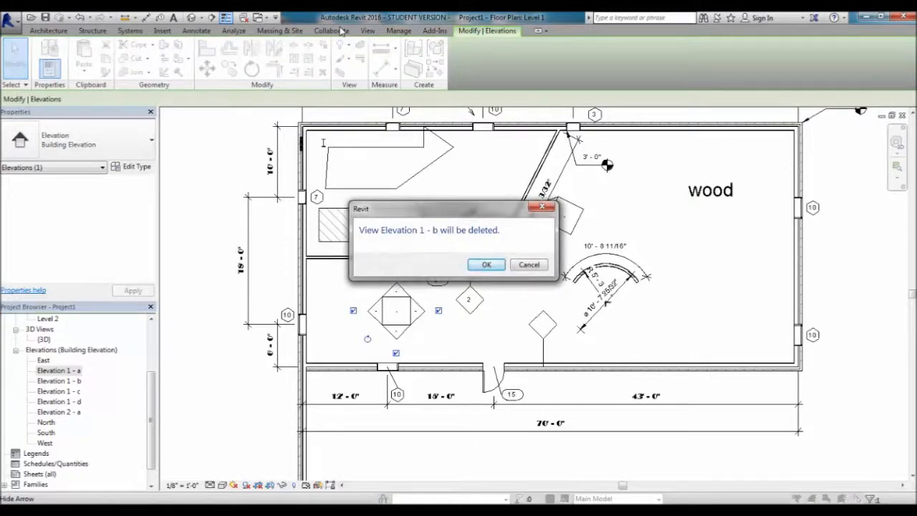
key("Return")
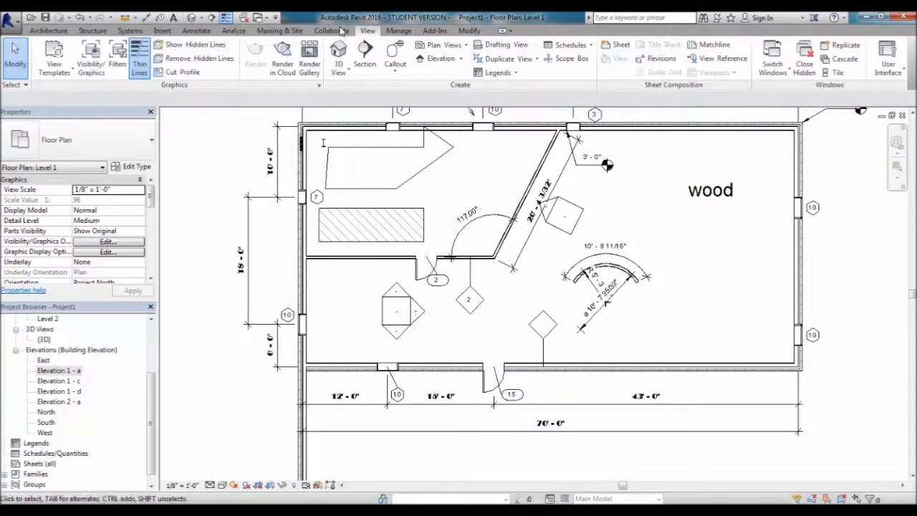
scroll(358, 308, "down", 1)
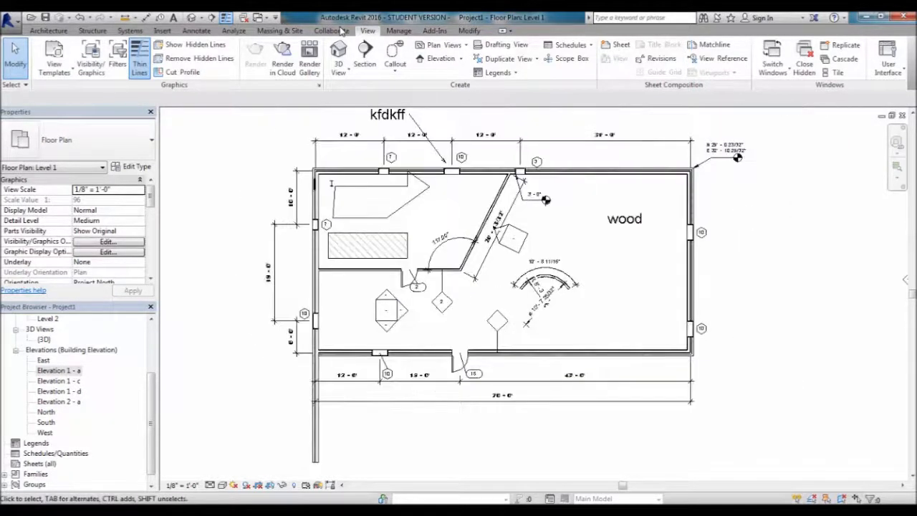